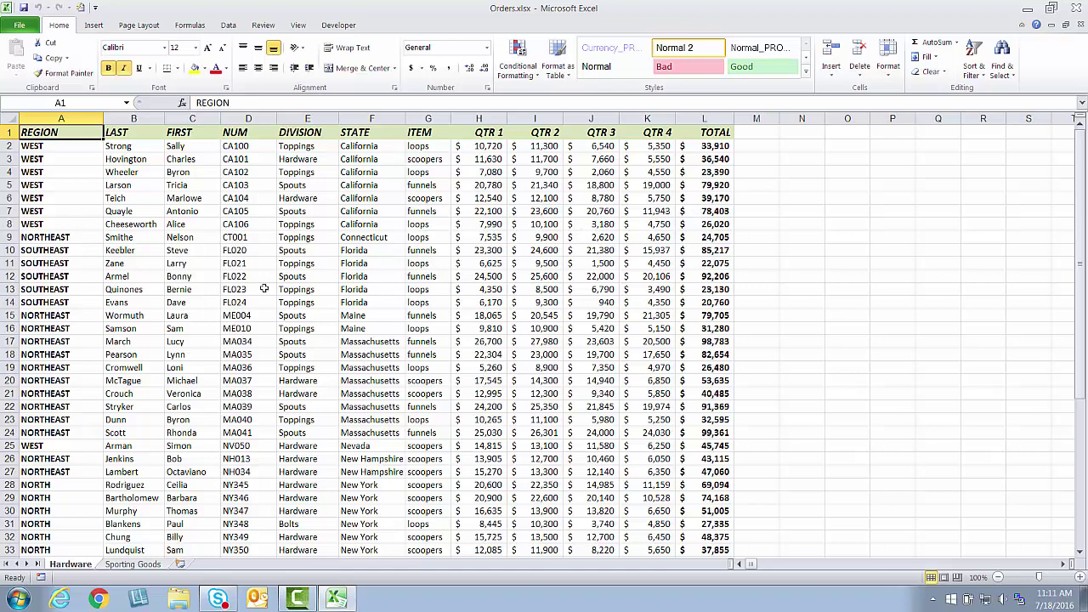
Look over both worksheets, then check the pages of the Hardware sheet in the print preview.
click(143, 565)
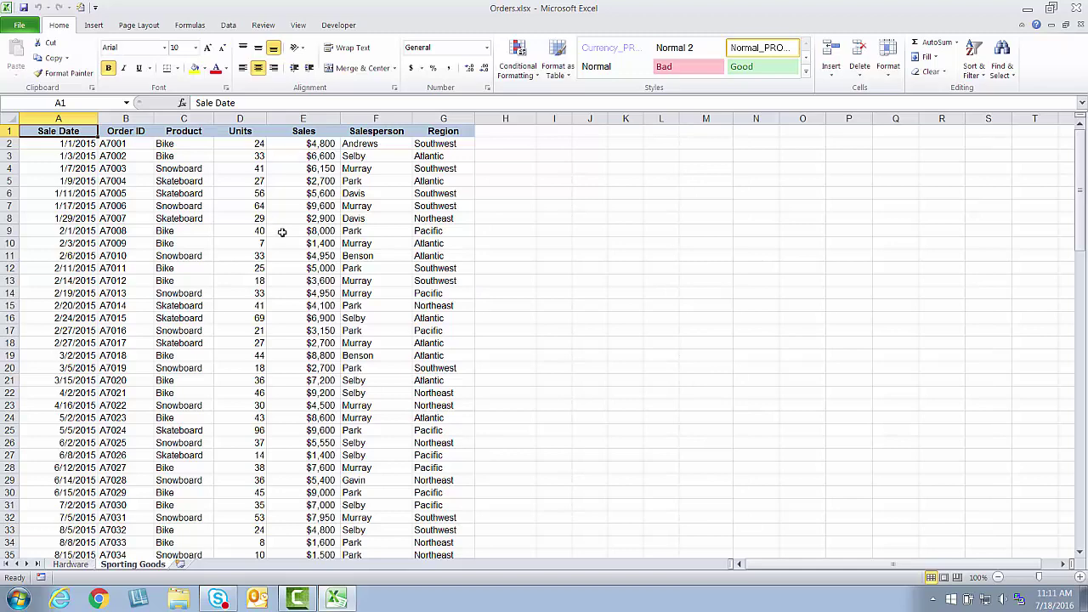
click(75, 565)
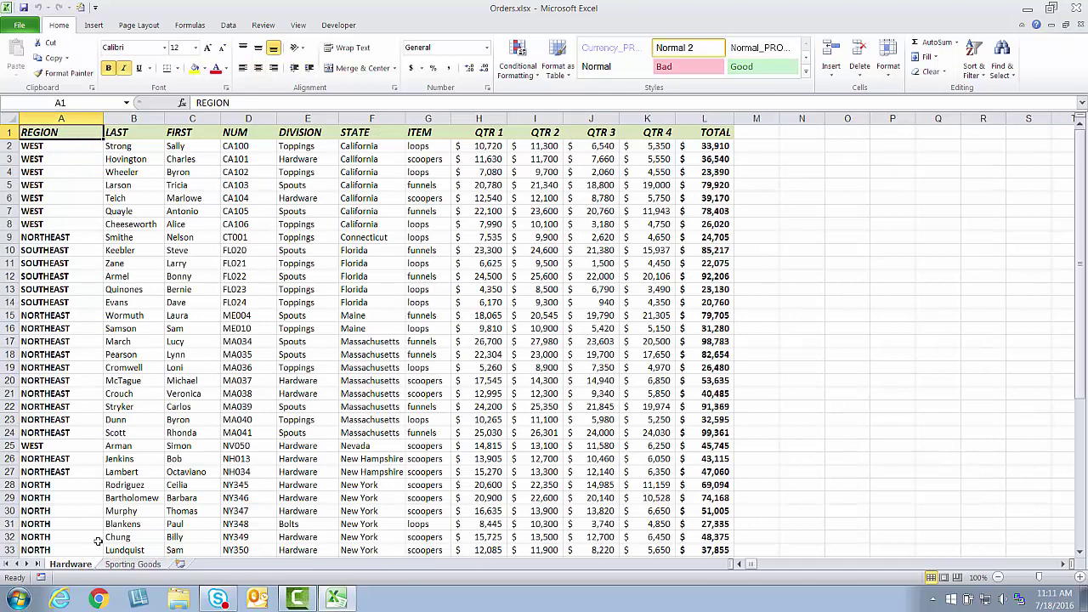
click(20, 25)
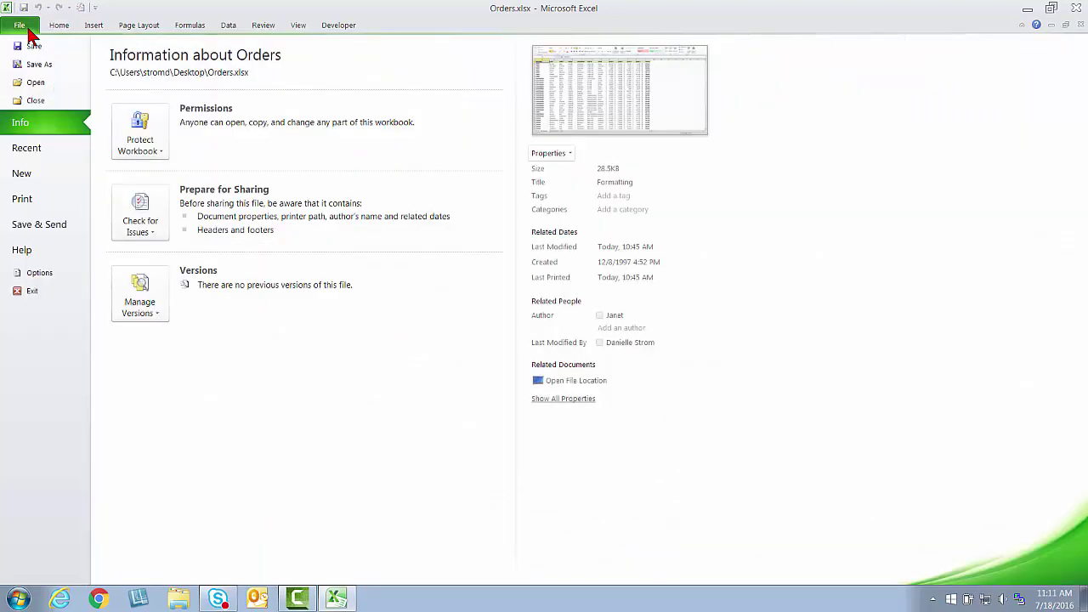
click(59, 202)
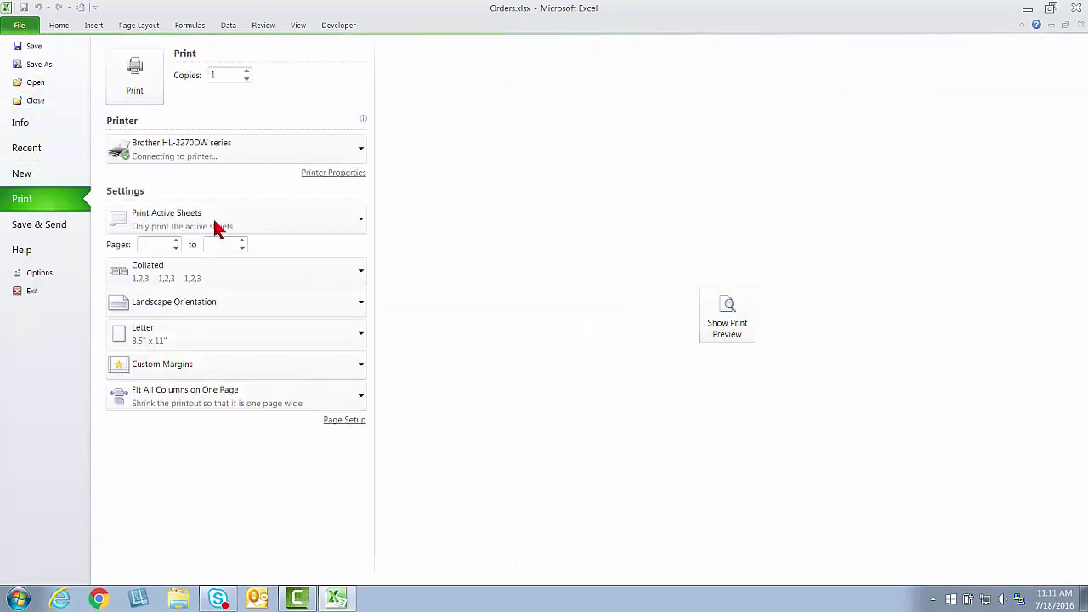
click(728, 315)
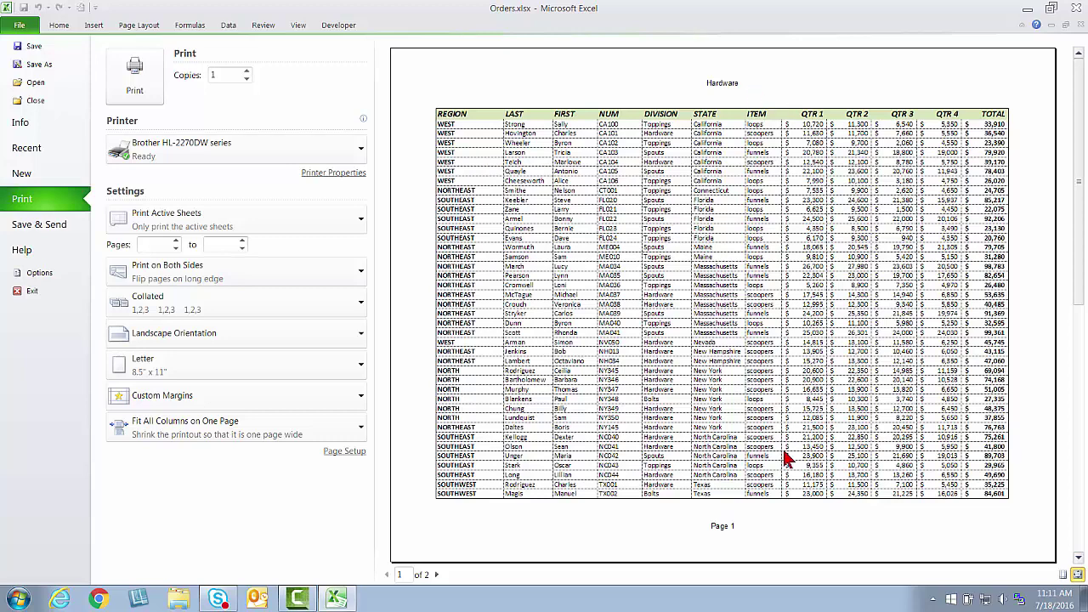
click(436, 575)
click(386, 576)
click(59, 30)
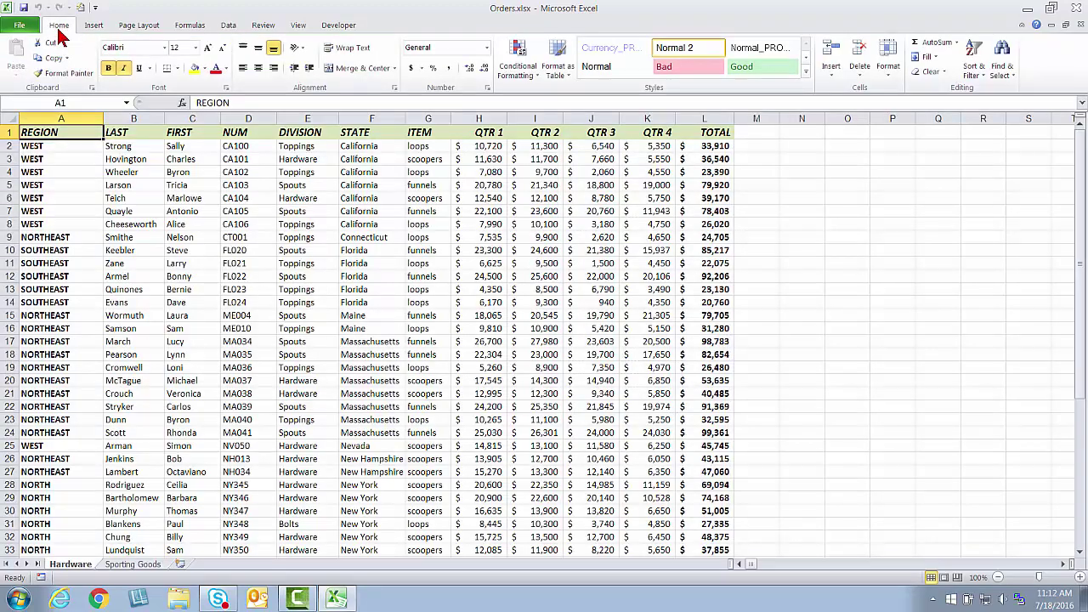
Check the pages of the Sporting Goods sheet in the print preview and return to the worksheet.
click(143, 566)
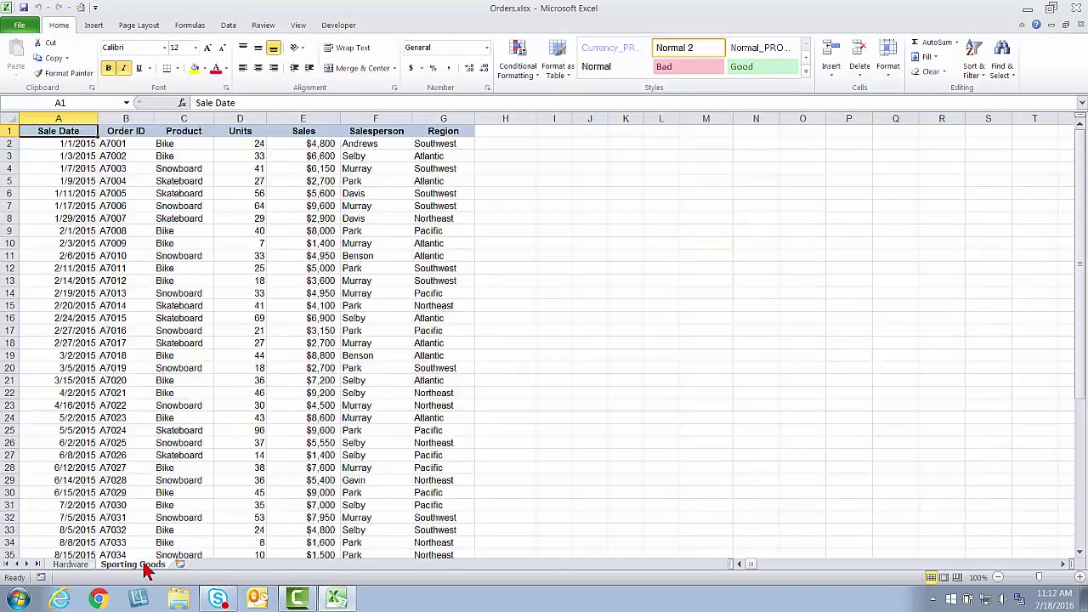
click(30, 32)
click(49, 201)
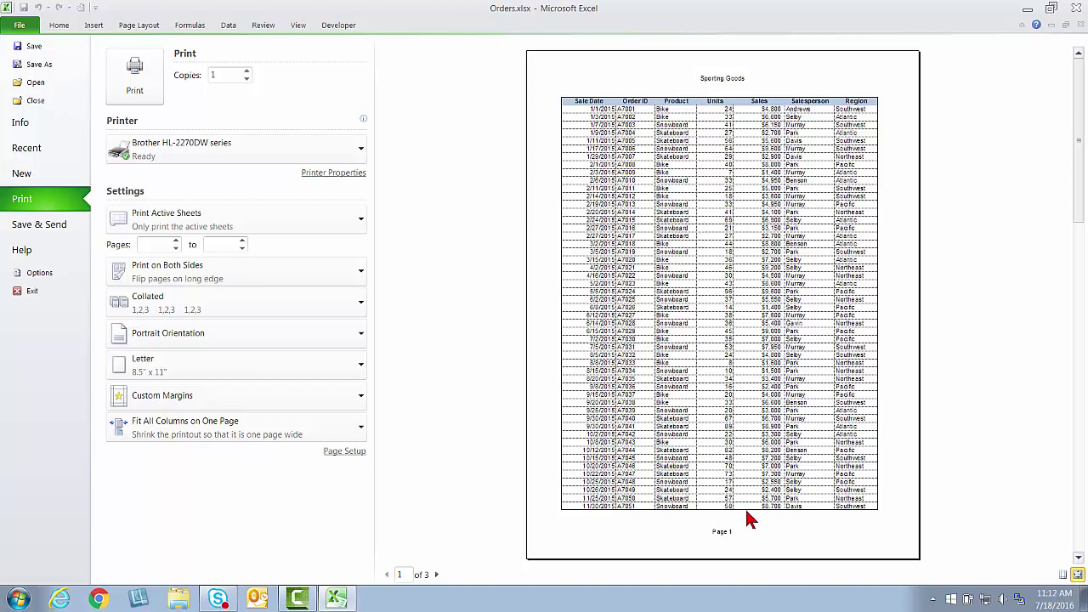
click(436, 575)
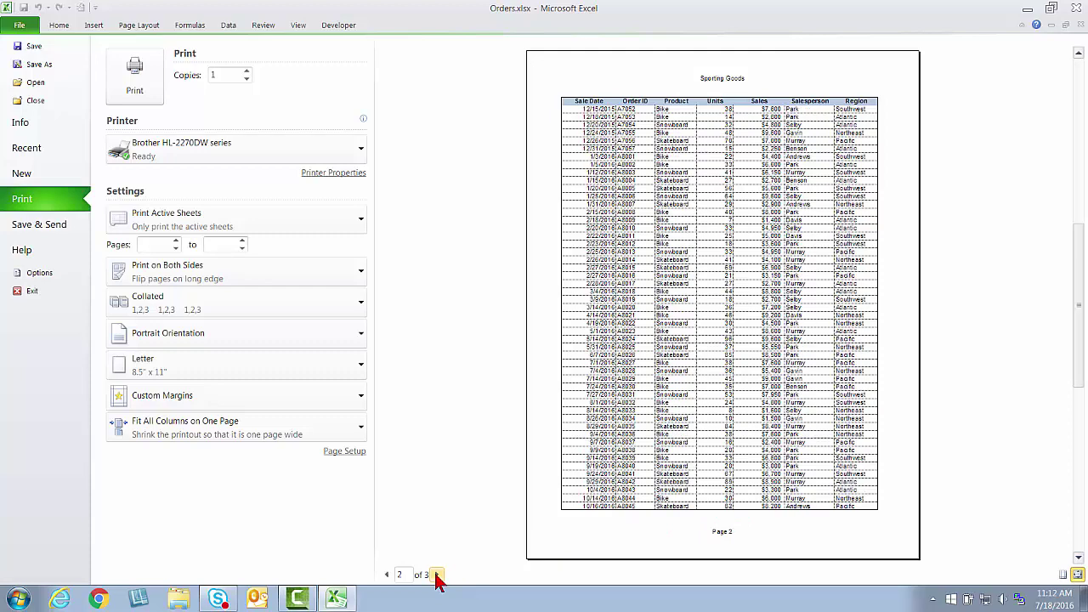
click(436, 575)
click(387, 575)
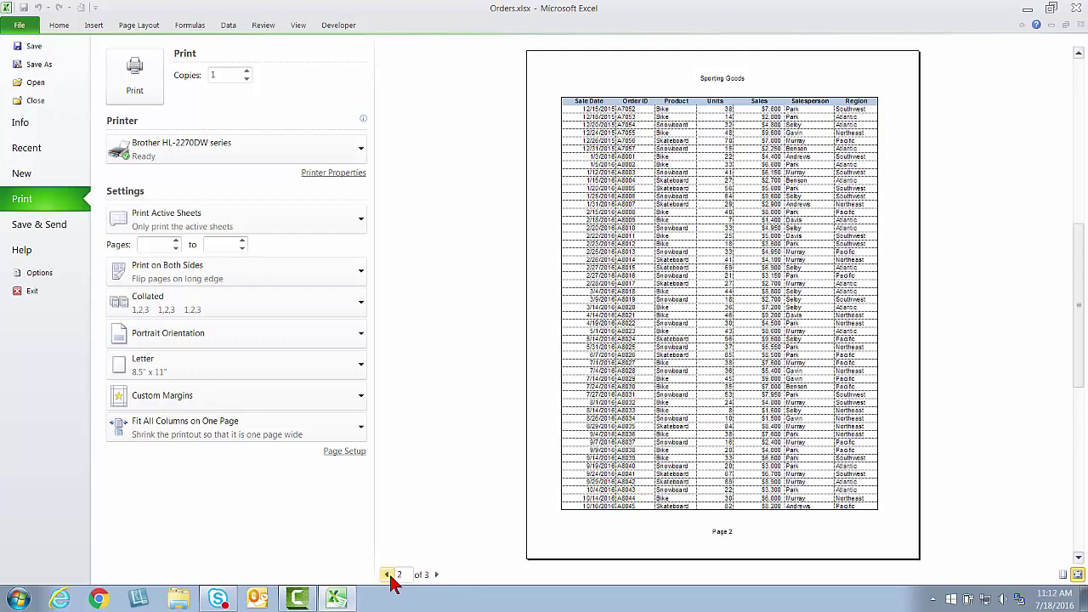
click(64, 26)
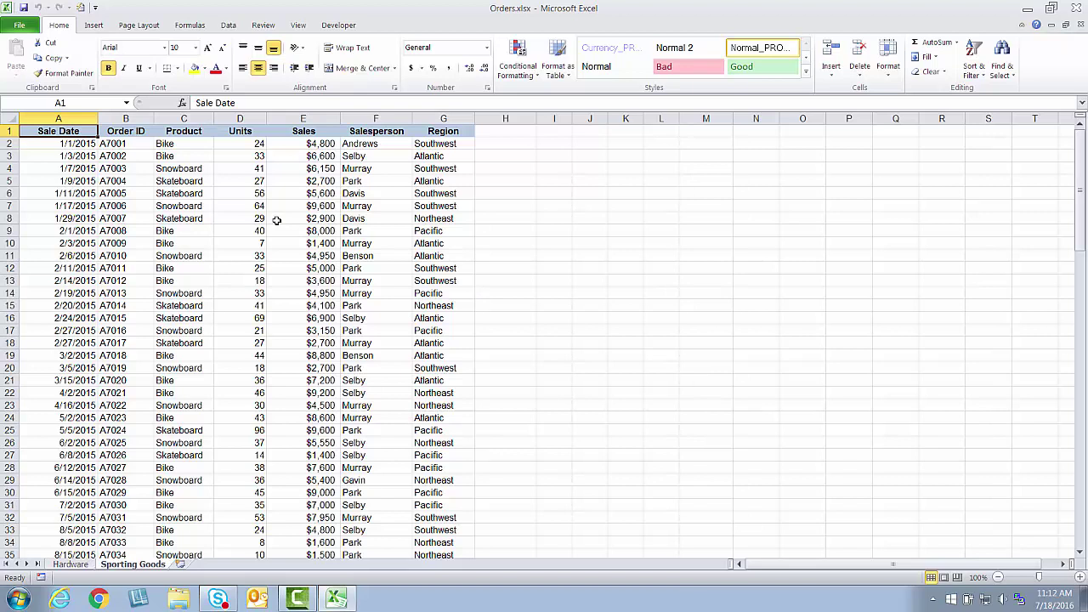
Save the Hardware sheet as a custom view named "Hardware - Default", including print settings and hidden rows, columns and filter settings.
click(69, 566)
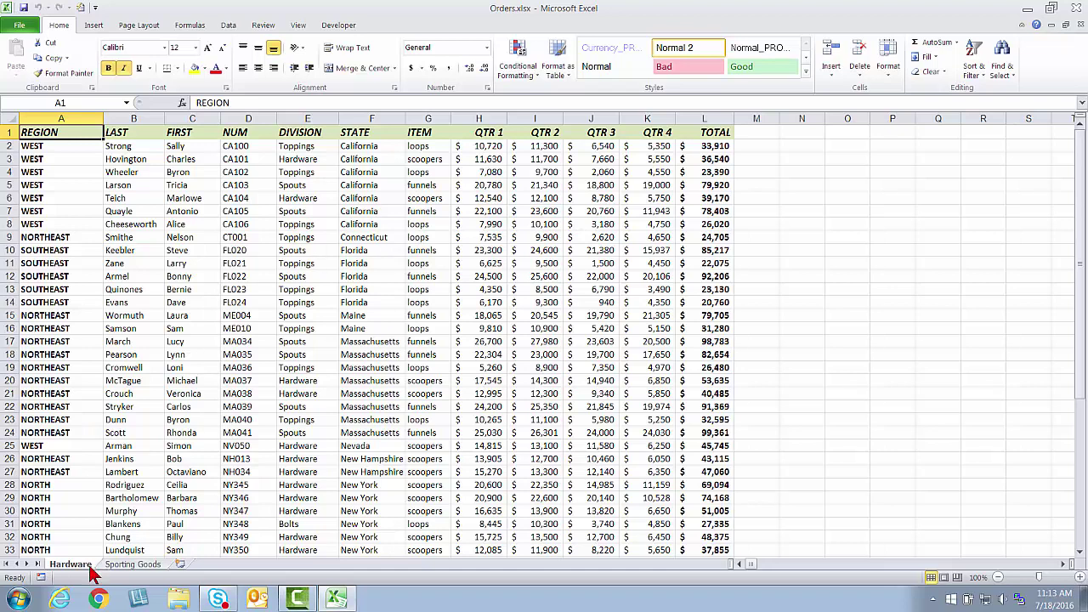
click(134, 564)
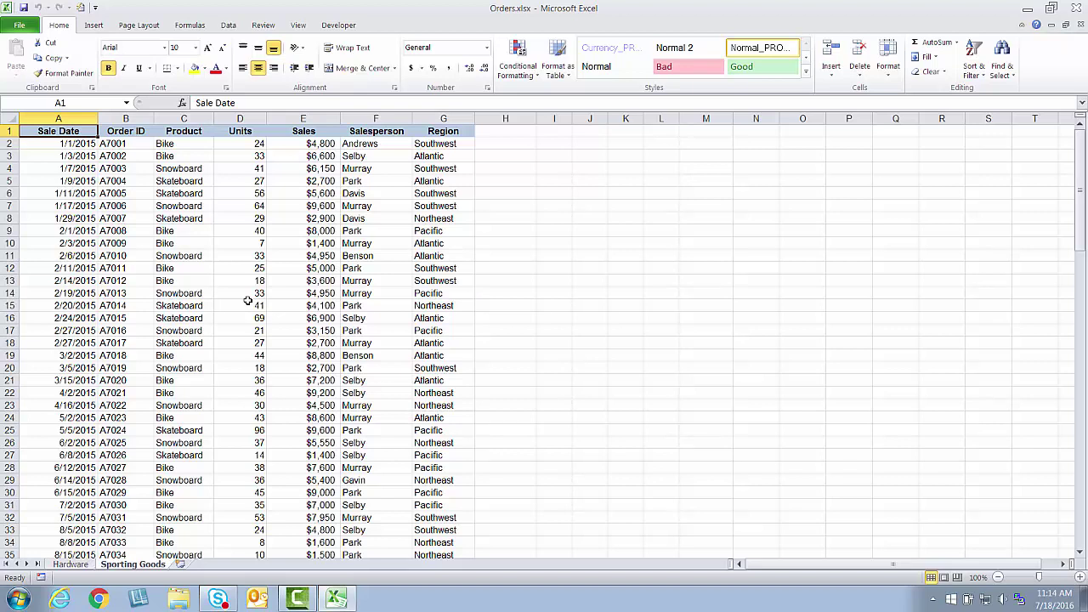
click(82, 566)
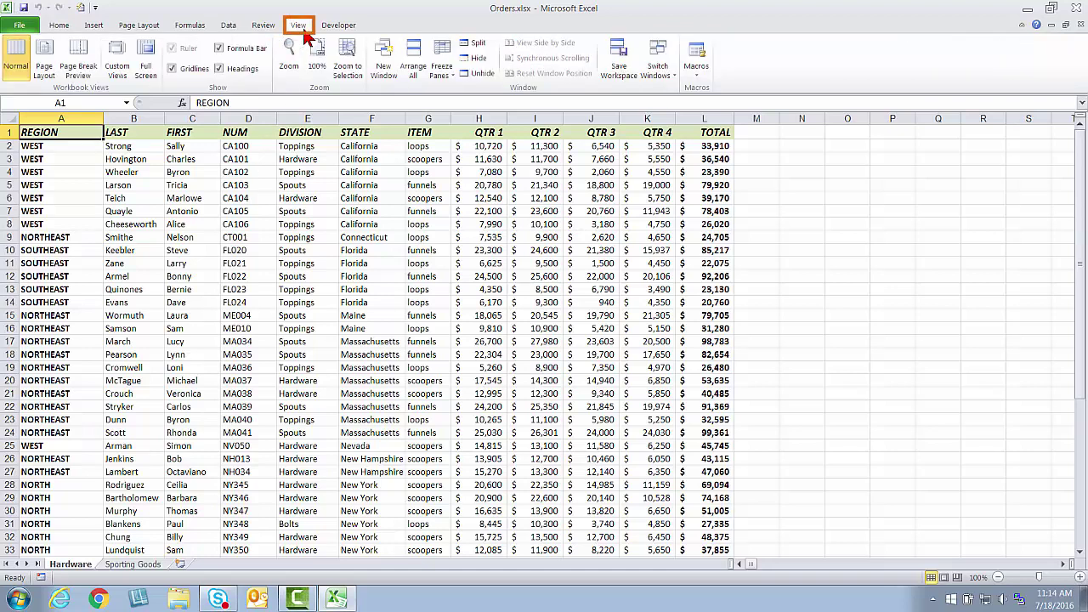
click(118, 73)
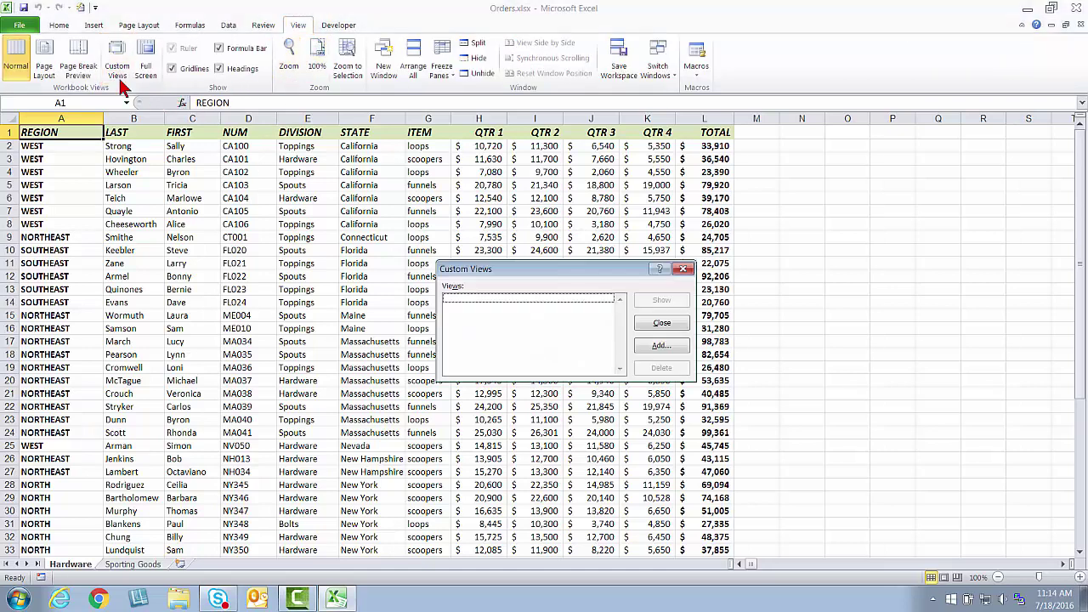
click(660, 347)
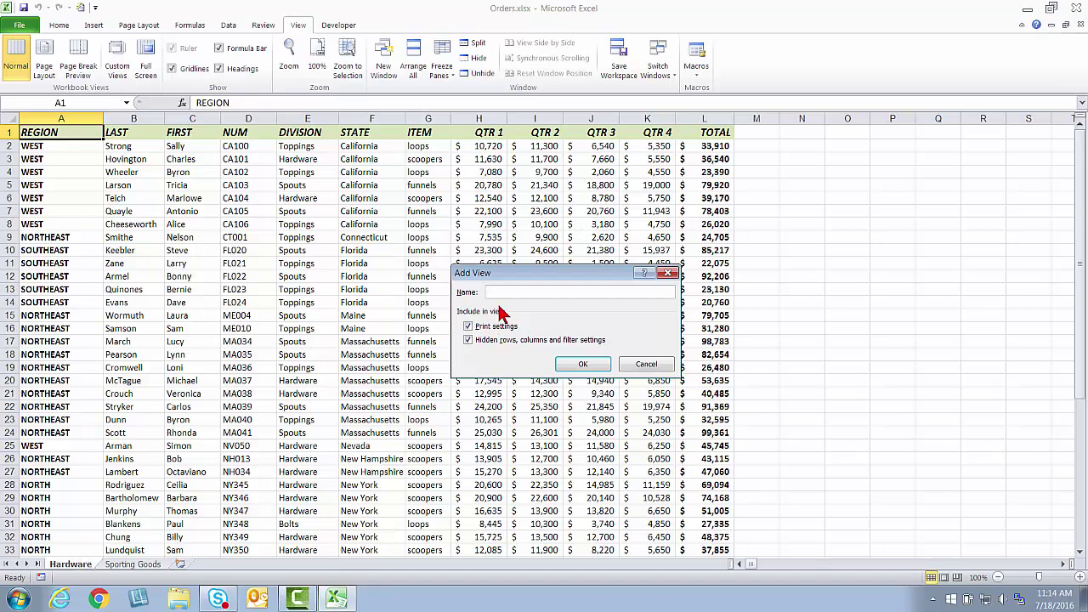
text(ardware - Default)
click(581, 366)
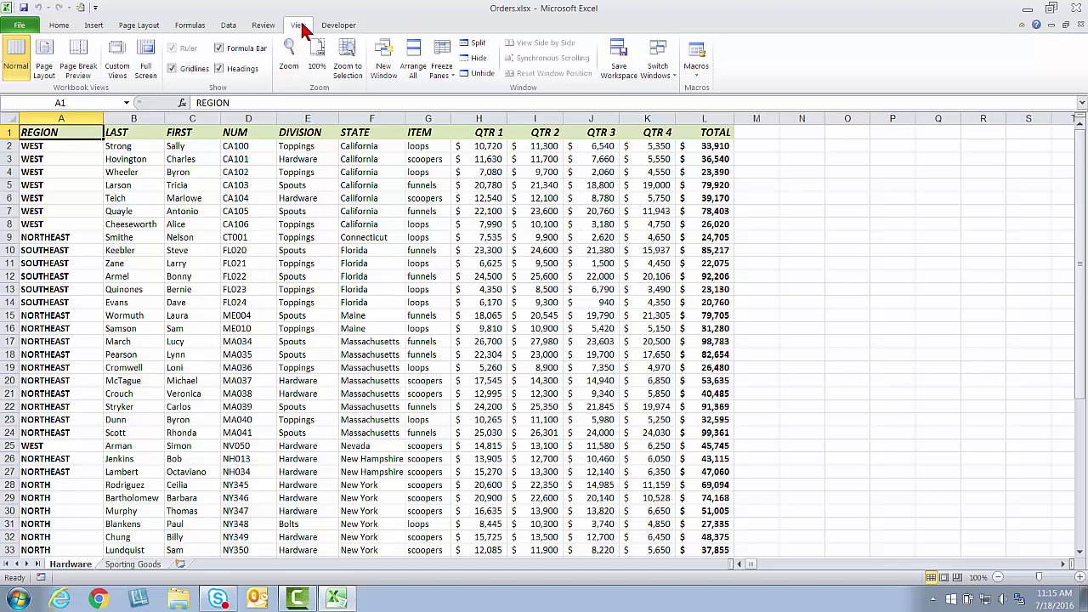
In Page Layout view, filter the Hardware table to the top 10 items by TOTAL and sort that column from largest to smallest.
click(43, 68)
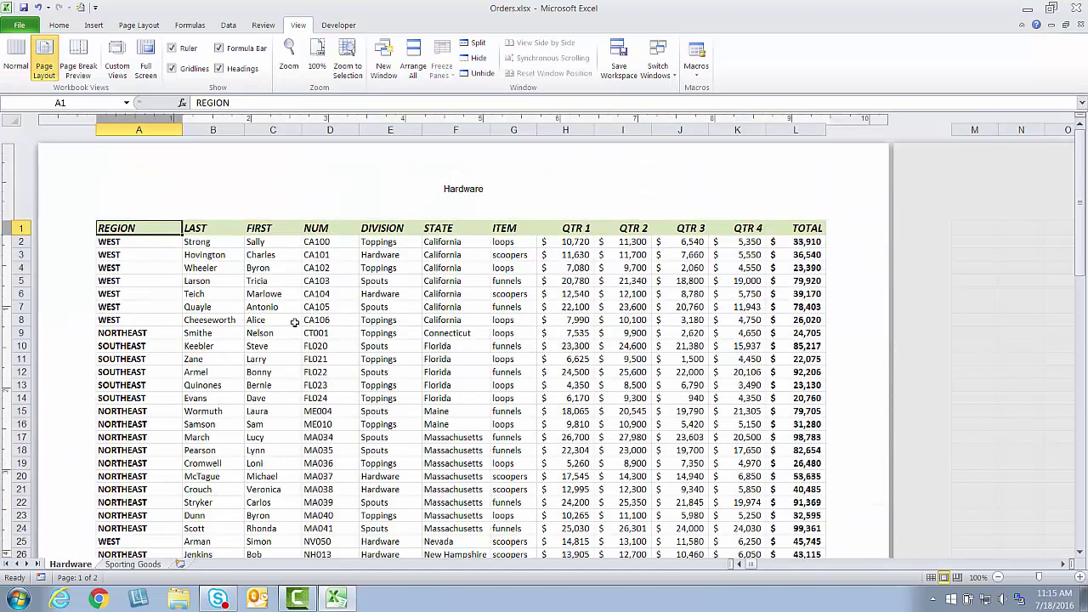
click(229, 28)
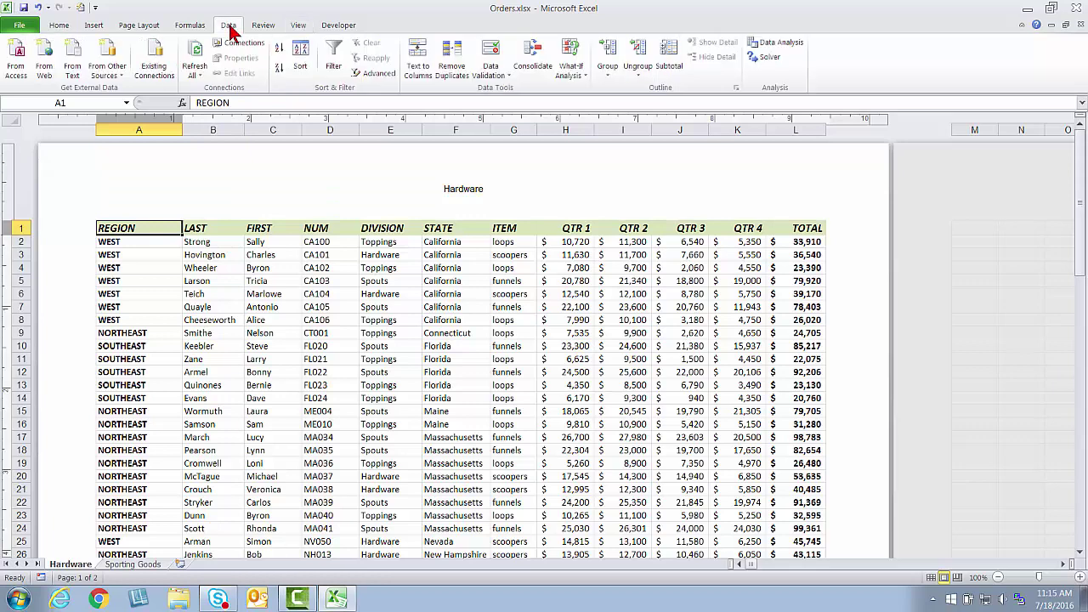
click(333, 68)
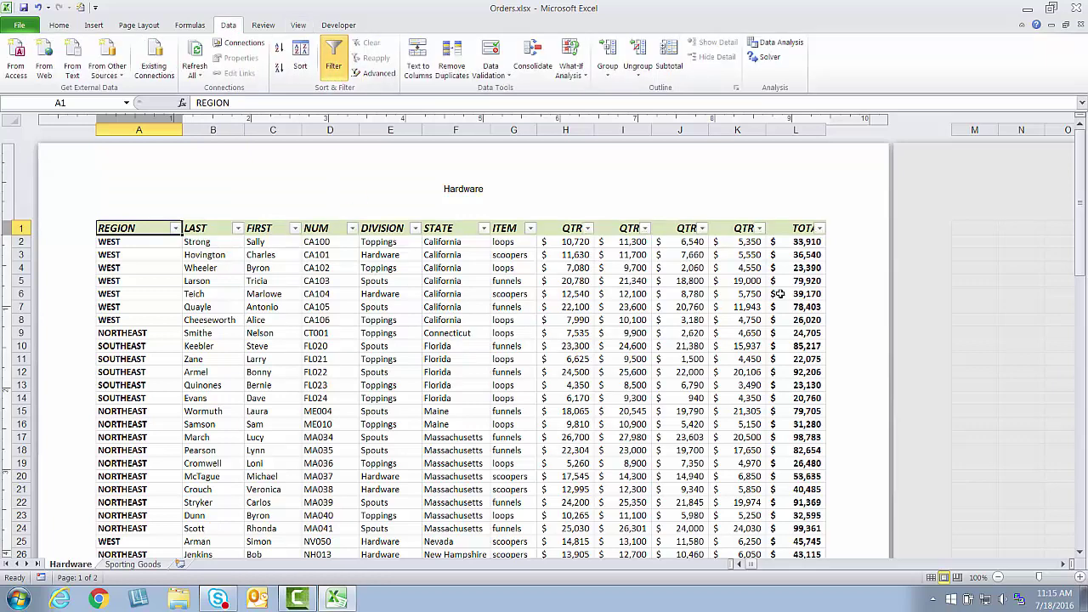
click(819, 230)
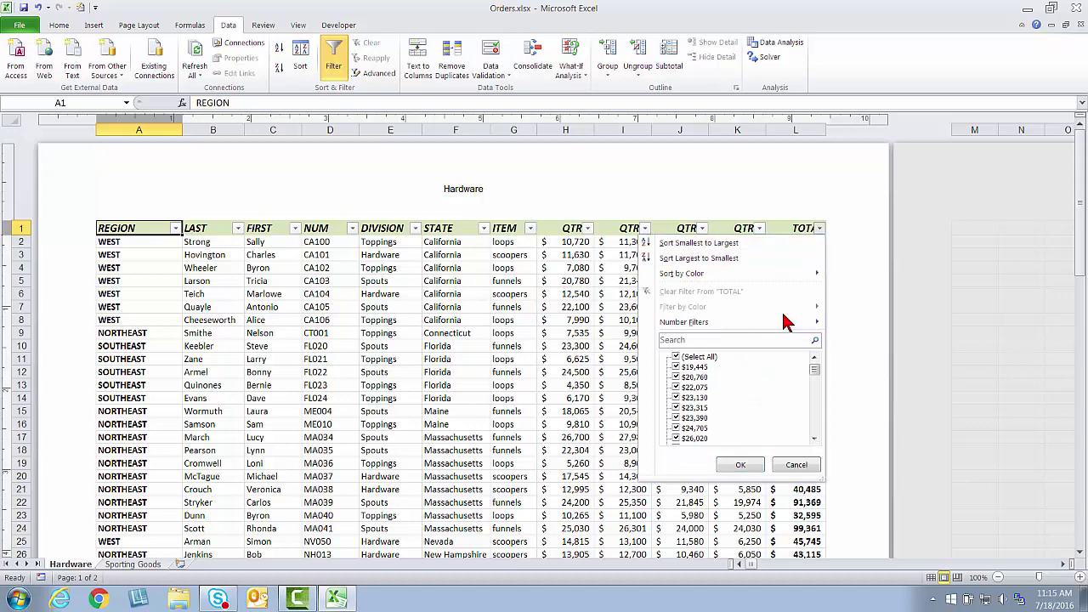
mouse_move(786, 323)
click(862, 436)
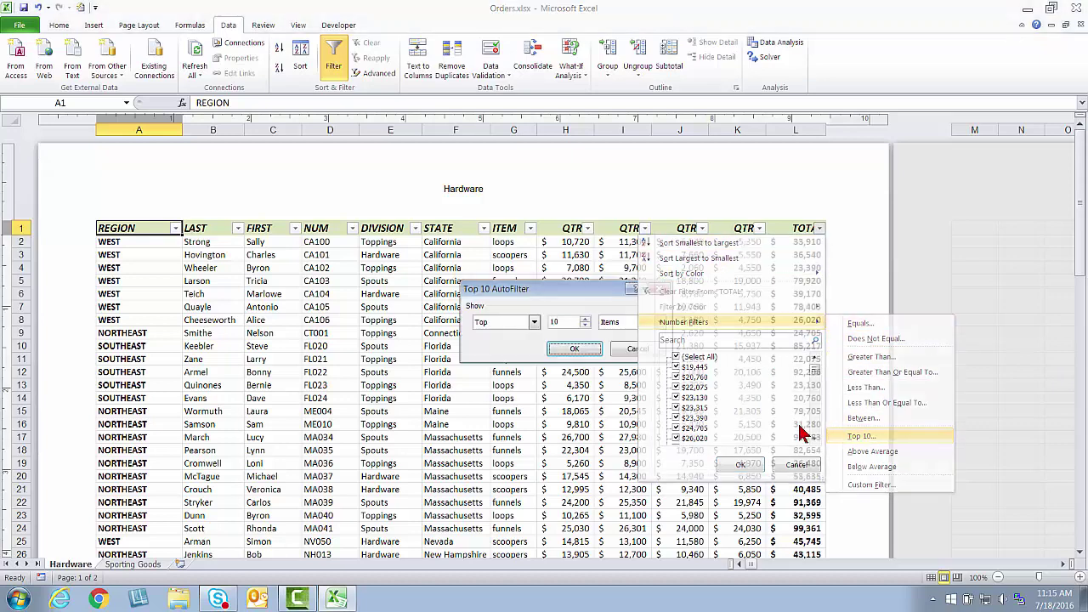
click(575, 350)
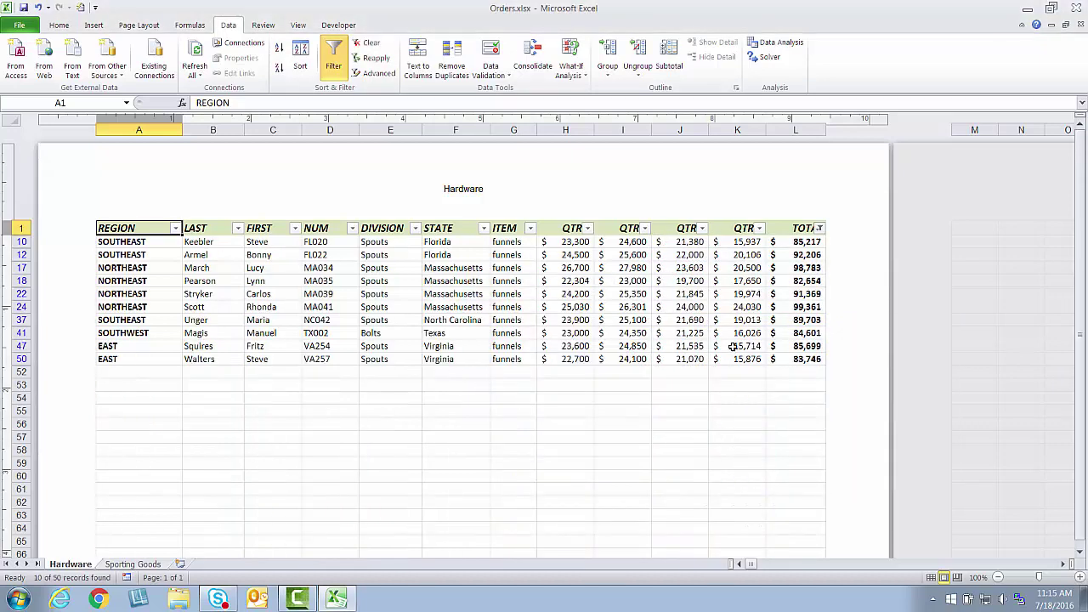
click(818, 228)
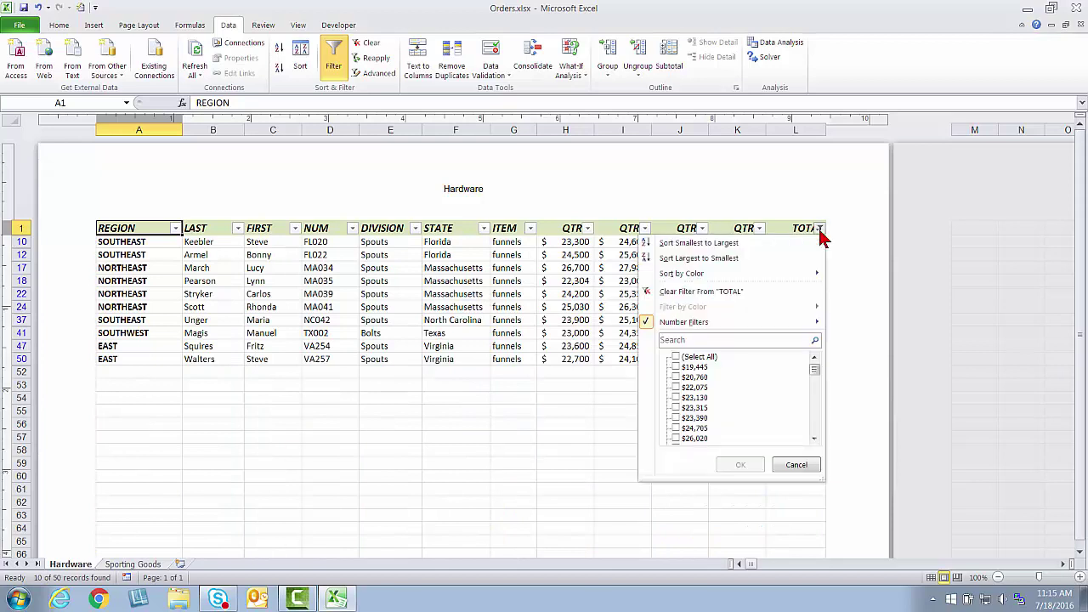
click(699, 258)
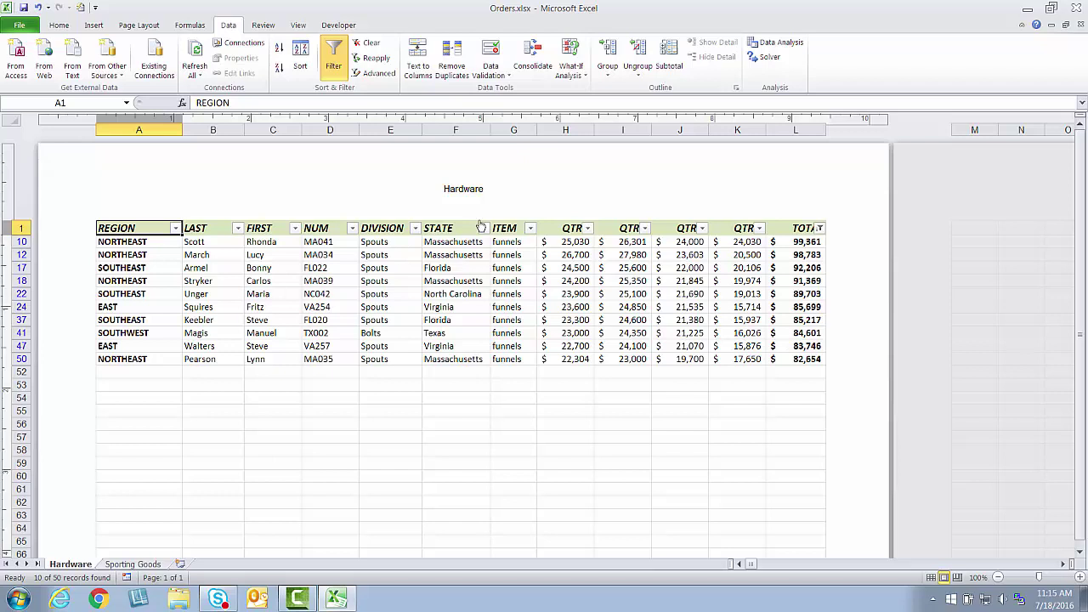
Append "Top 10 (Details)" after the sheet name code in the Hardware sheet's center header.
click(489, 191)
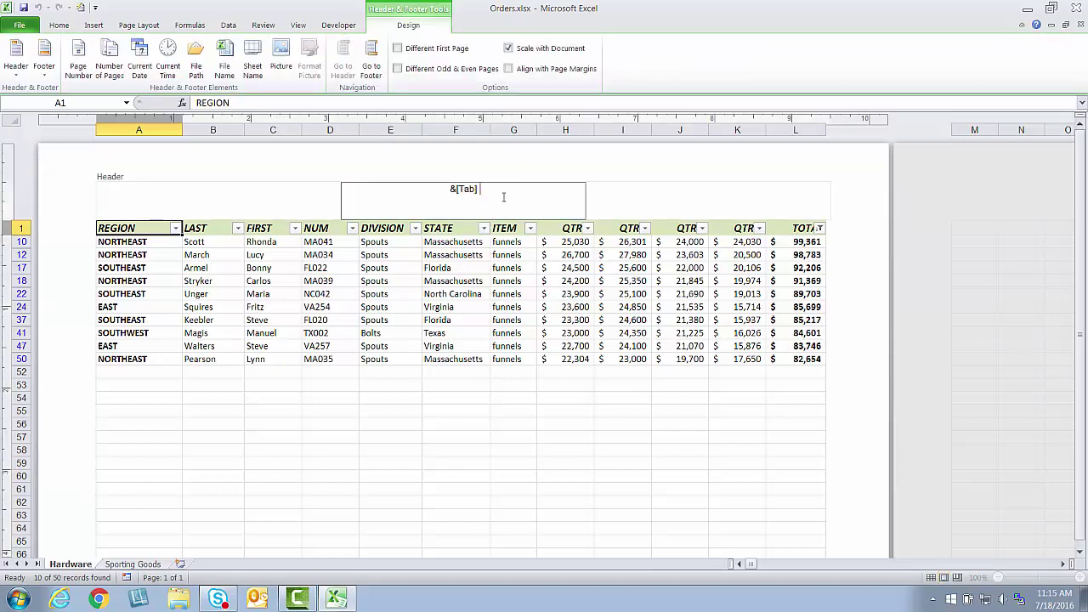
text(Top 10 (Details))
click(151, 226)
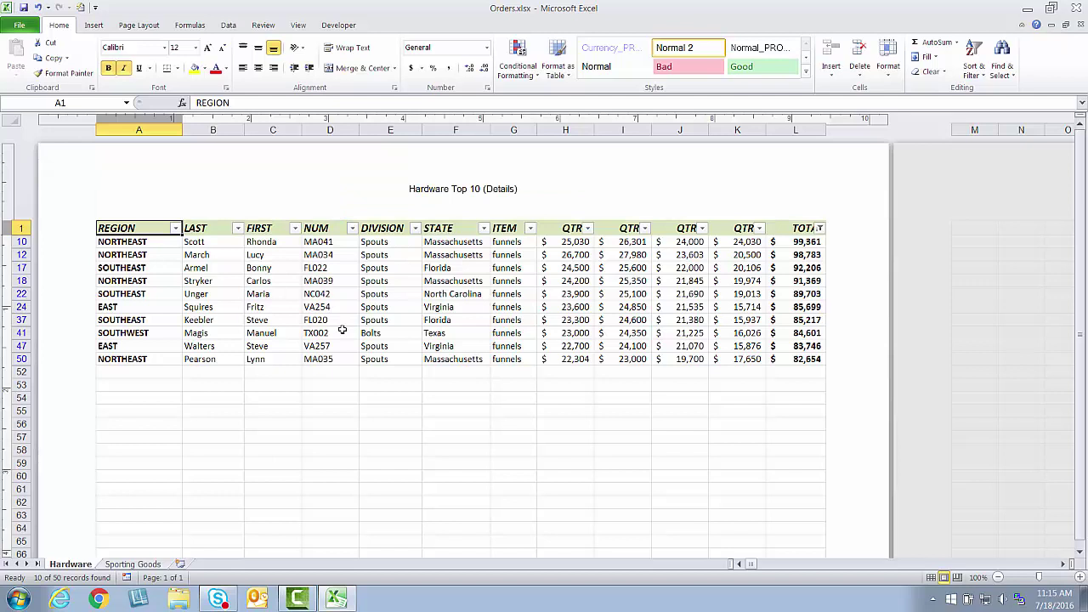
Save the filtered Hardware sheet as a custom view named "Hardware - Top 10 Details", including print and filter settings.
click(299, 25)
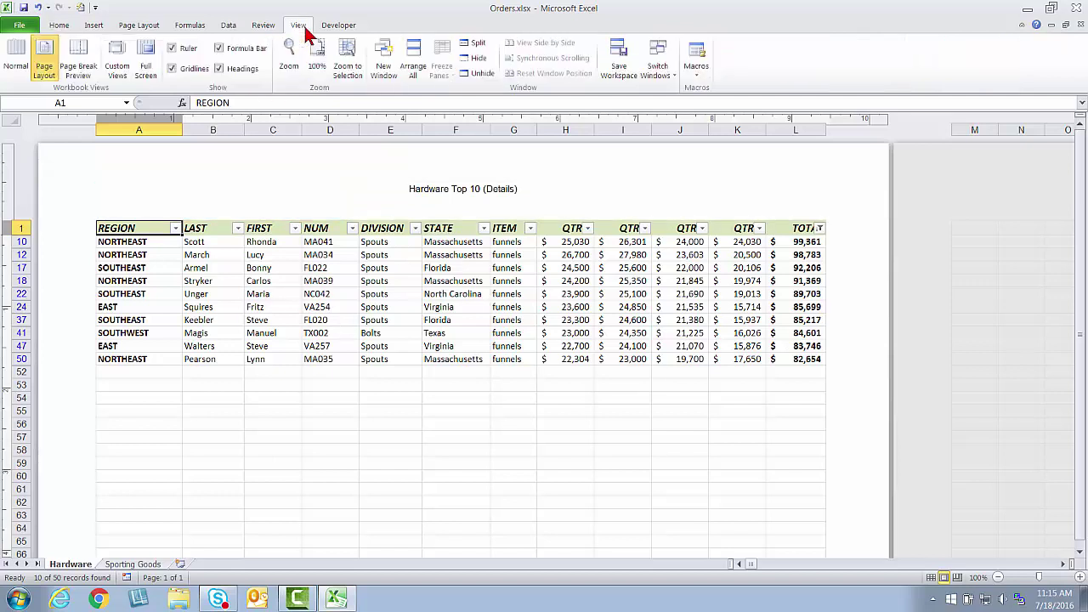
click(120, 68)
click(655, 348)
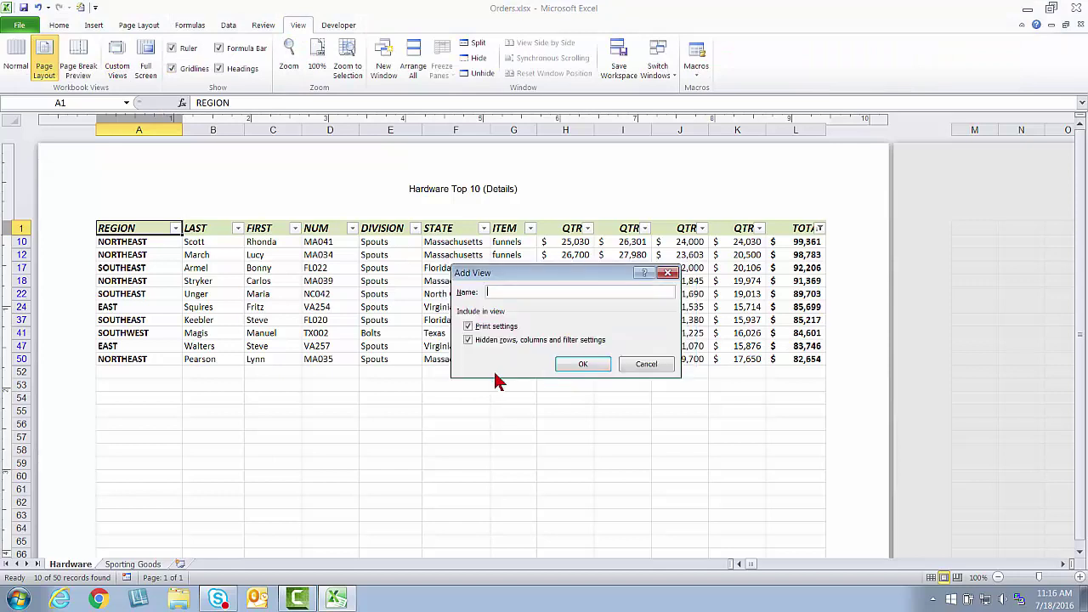
text(Hardware - Top 10 Details)
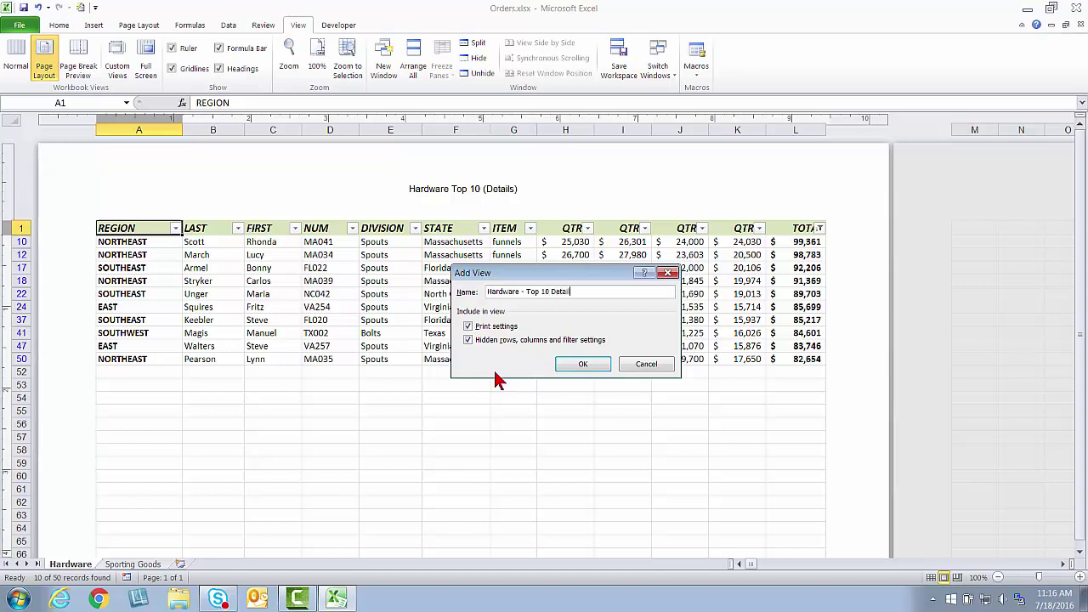
click(581, 364)
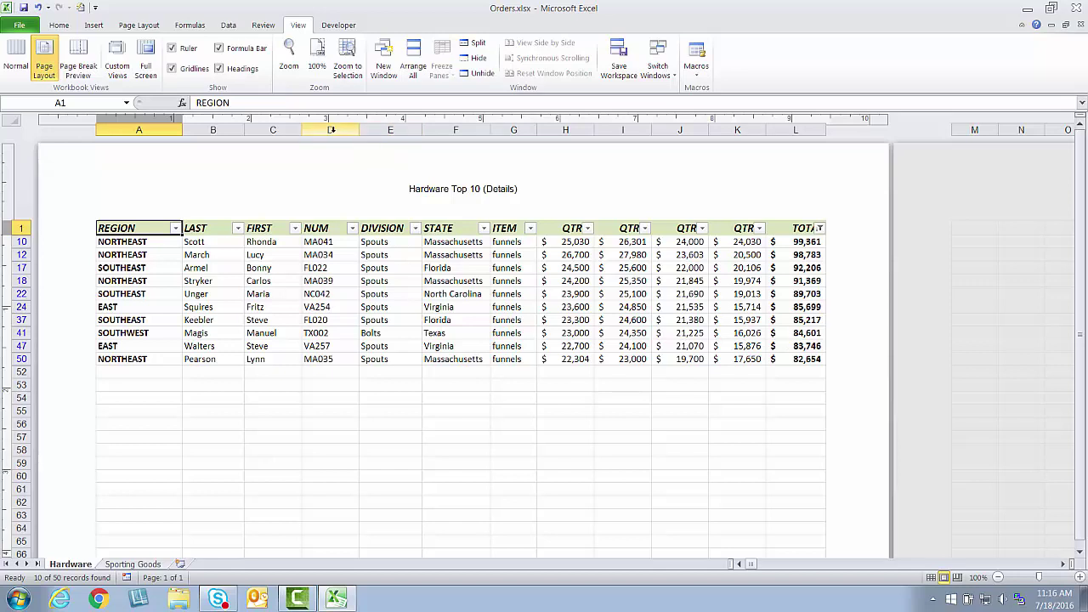
Hide columns D through K, from NUM to QTR 4, on the Hardware sheet.
drag(329, 129, 725, 126)
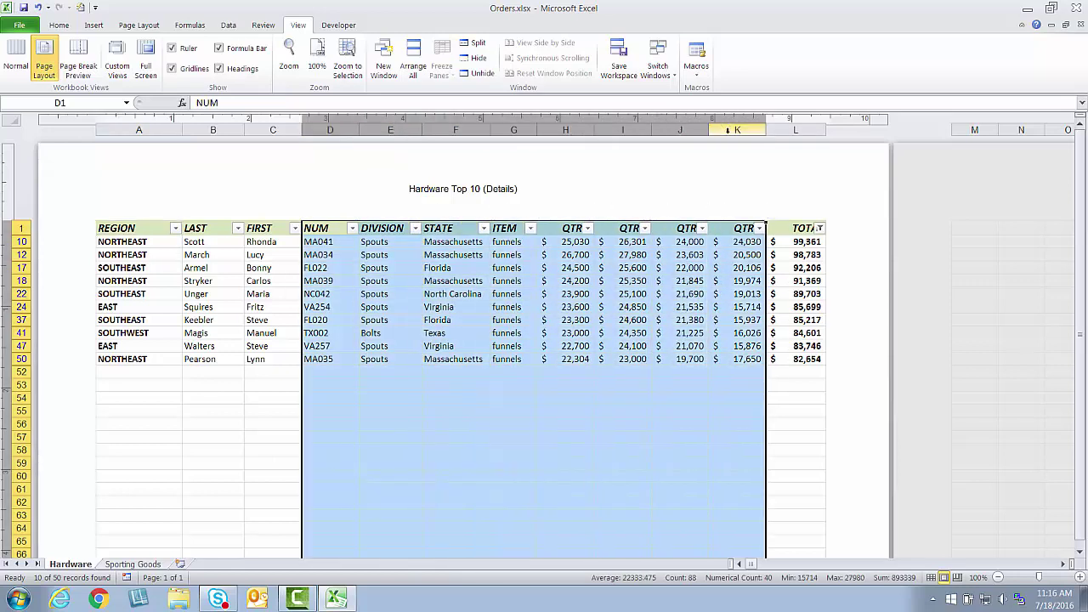
right_click(727, 128)
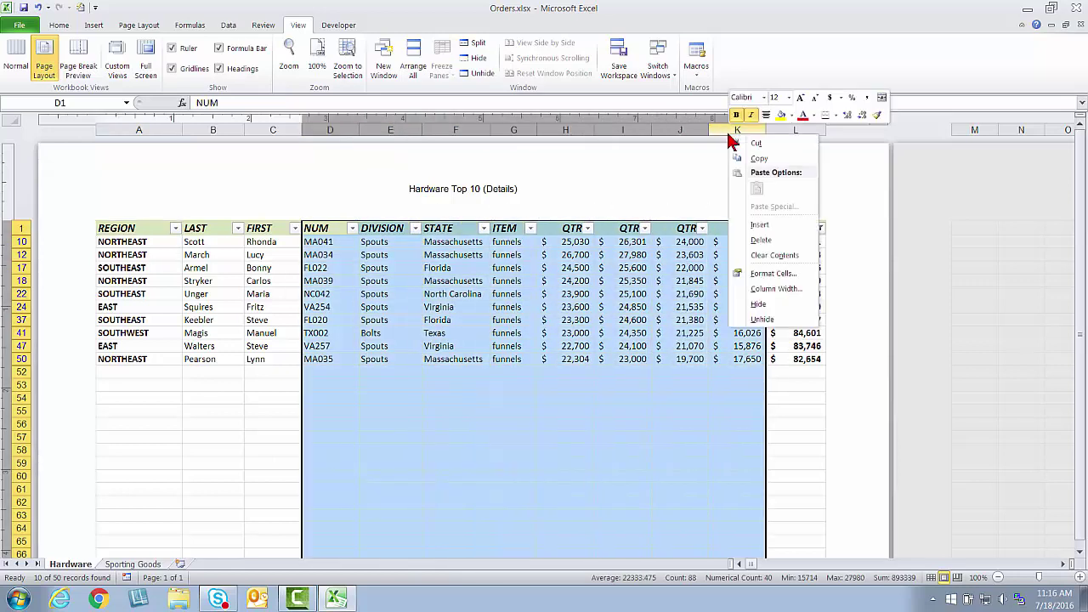
click(759, 304)
click(130, 220)
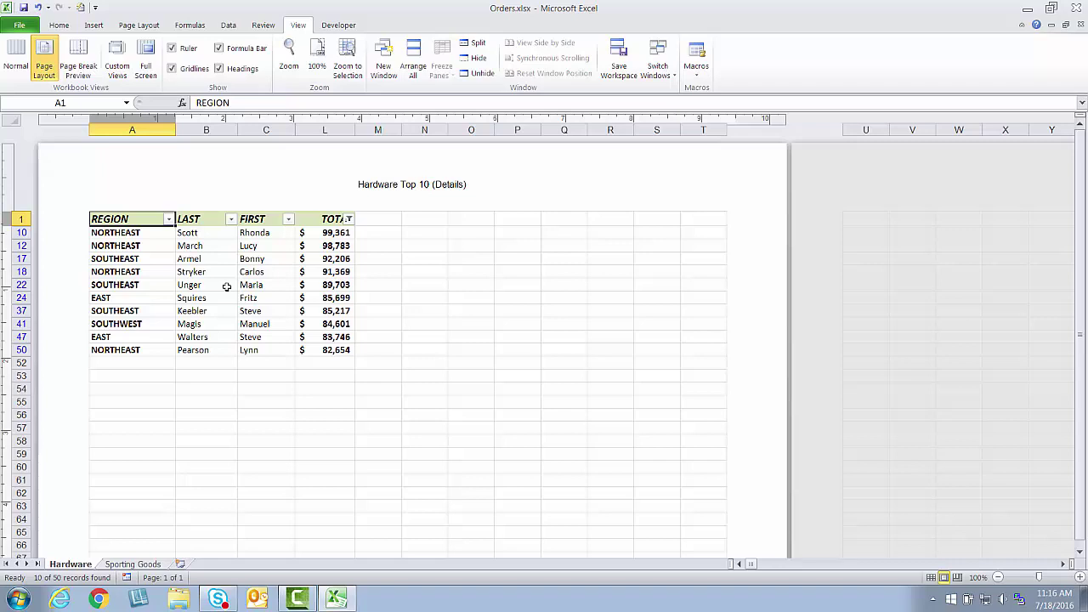
Replace "Details" with "Summary" inside the parentheses of the Hardware sheet's center header.
click(447, 187)
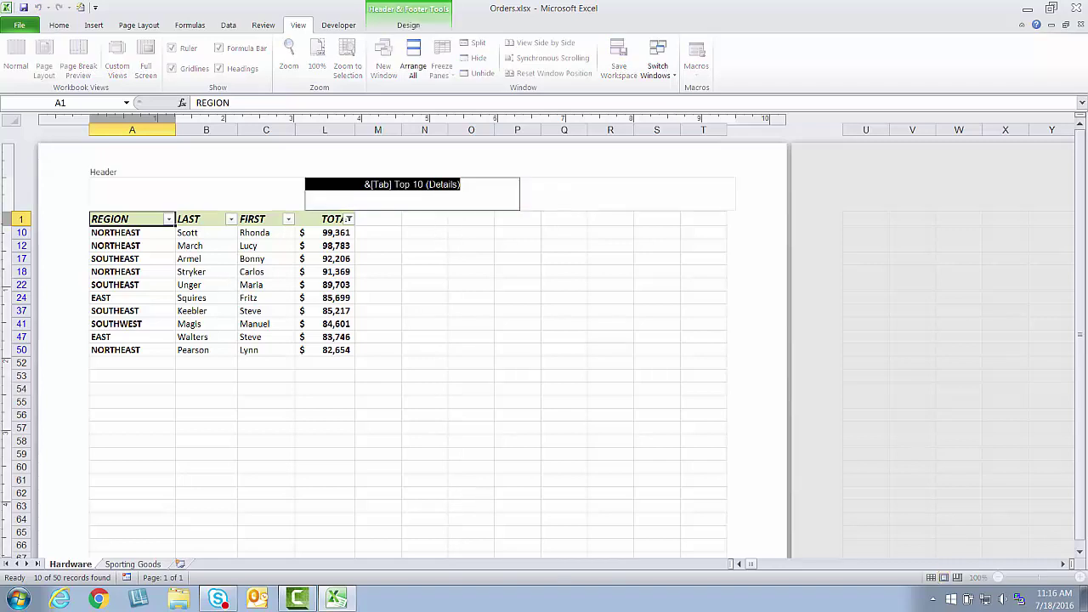
drag(427, 185, 460, 185)
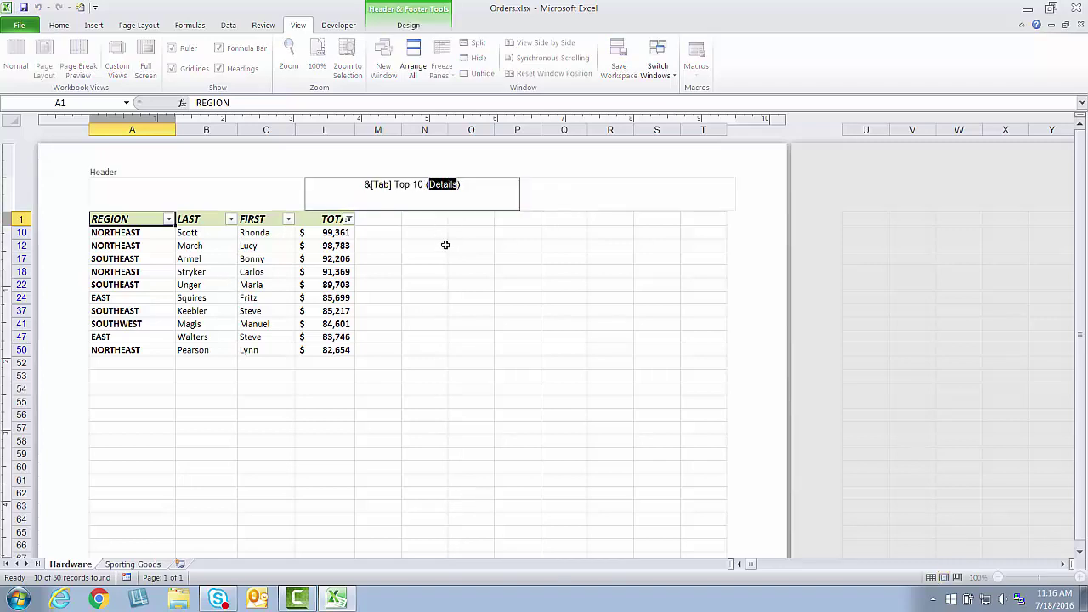
text(Summary)
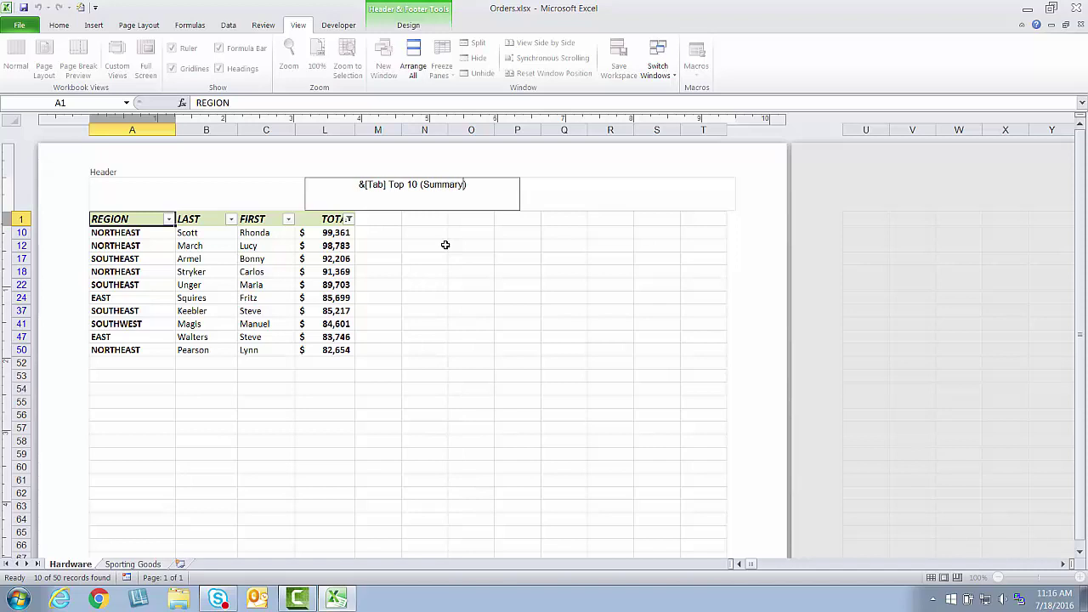
click(140, 219)
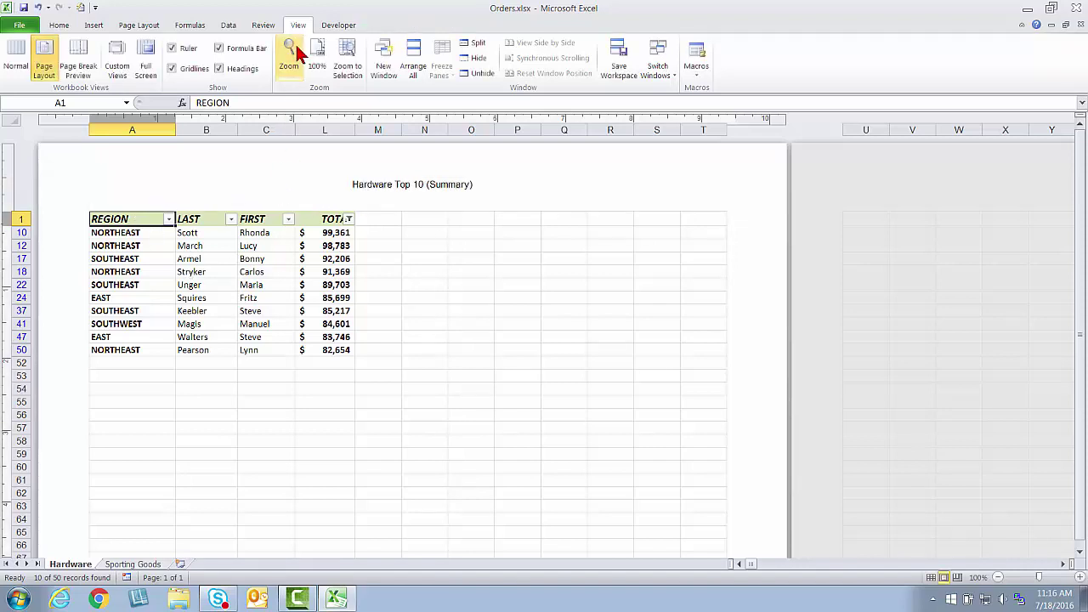
Save the Hardware sheet's current layout as a custom view named "Hardware - Top 10 Summary", including print and hidden column and filter settings.
click(119, 67)
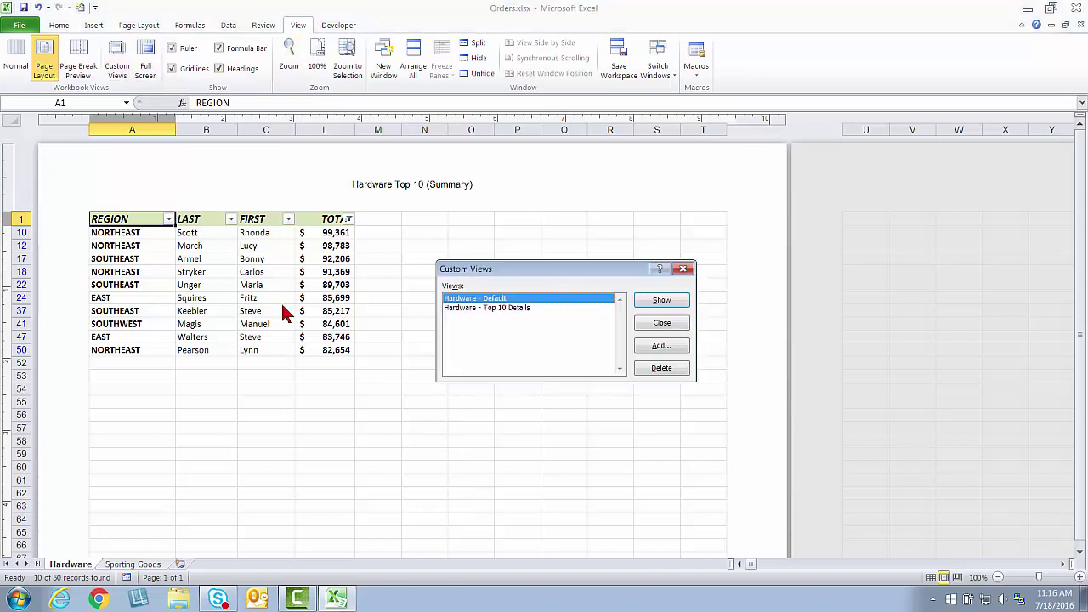
click(655, 345)
text(H)
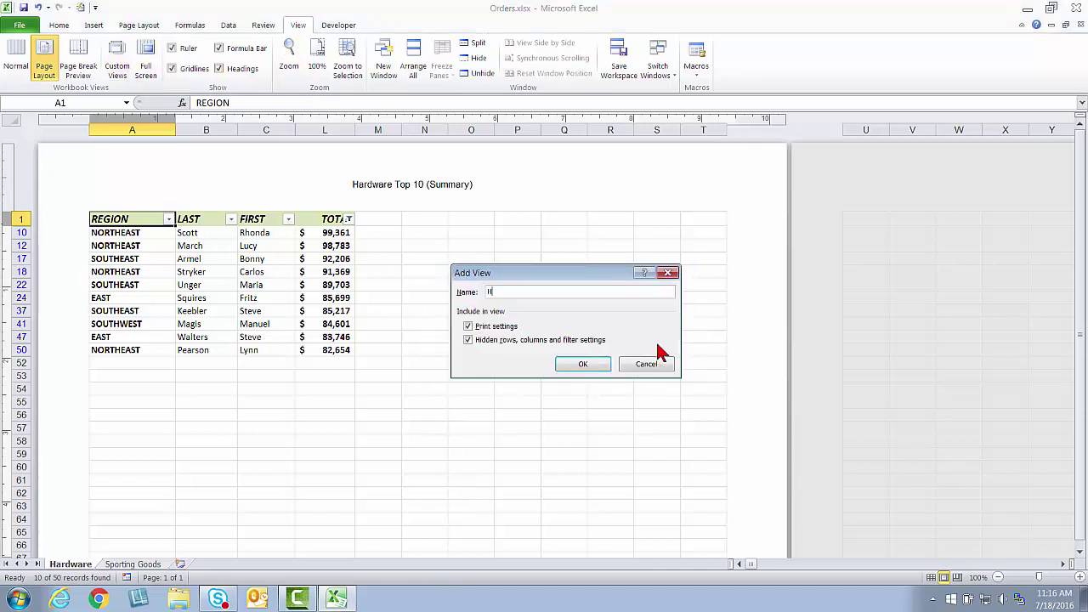
text(ardware - Top 10 Summary)
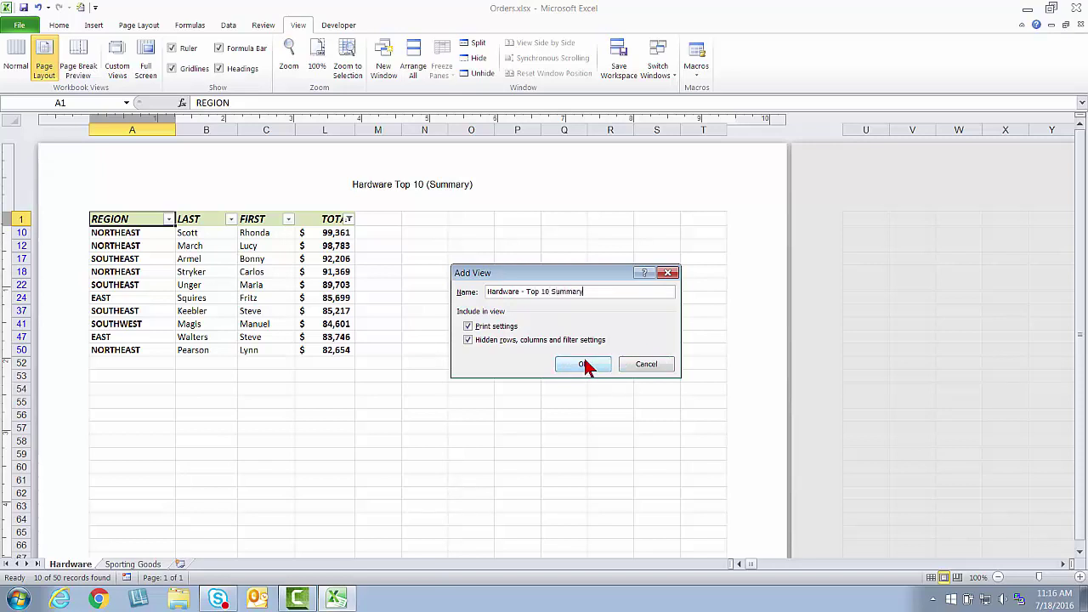
click(585, 365)
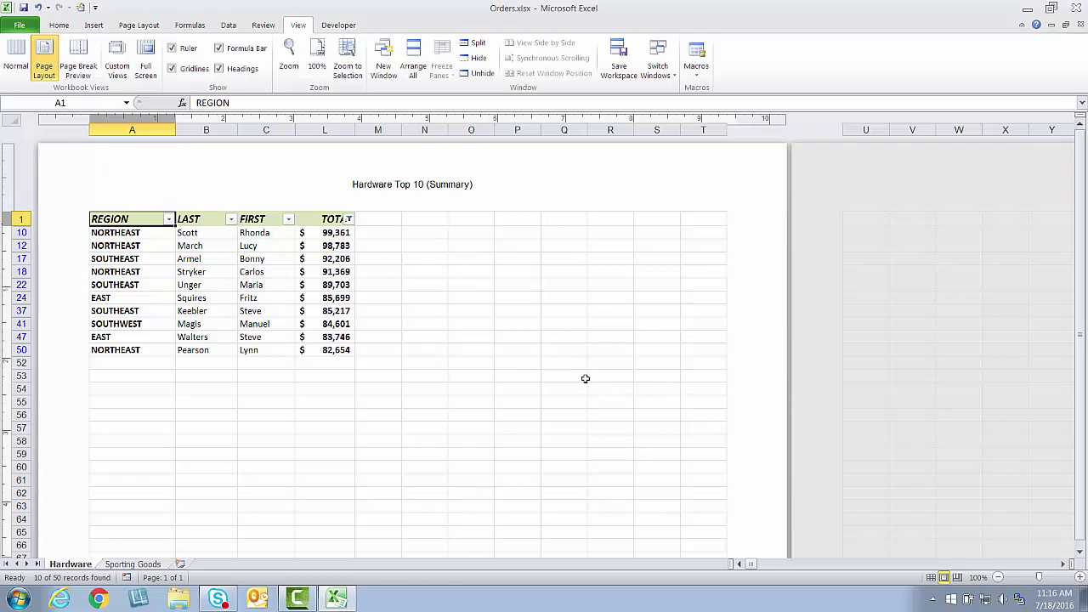
Save the unfiltered Sporting Goods sheet as a custom view named "Sporting Goods - Default", including print and filter settings.
click(131, 564)
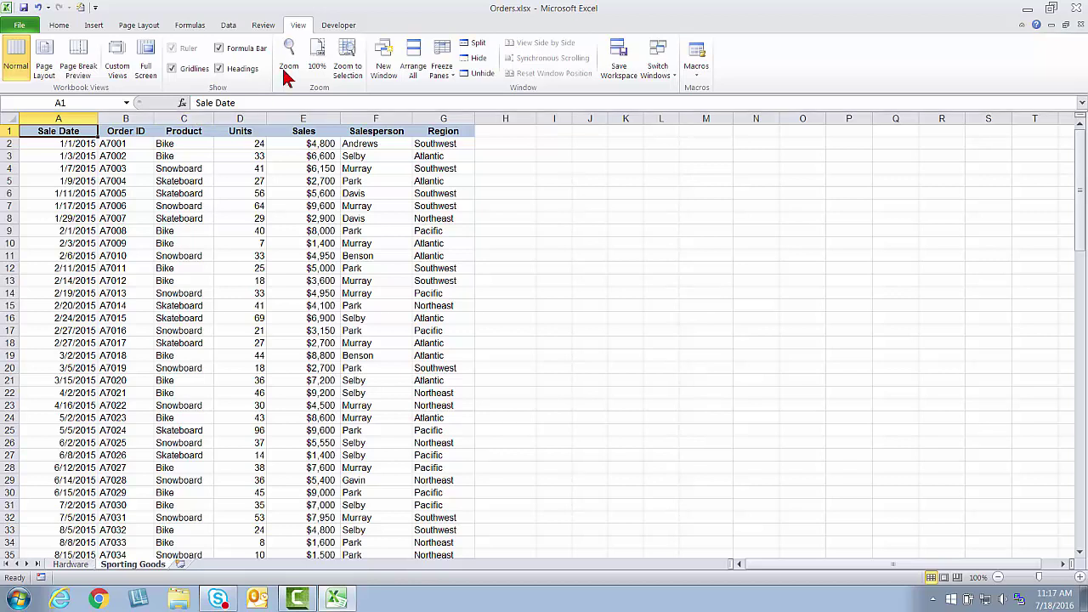
click(126, 74)
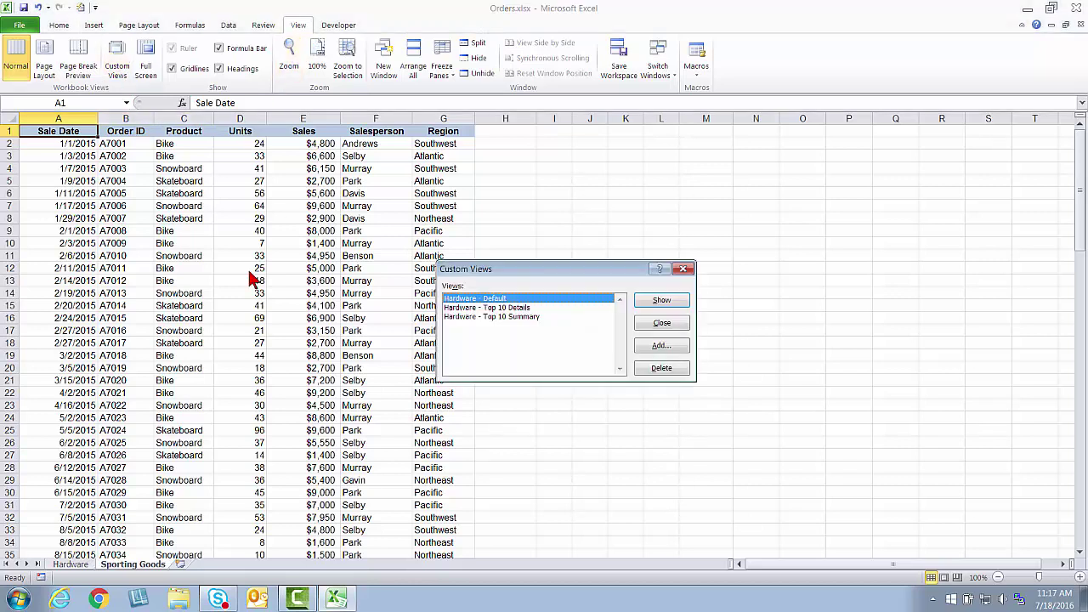
click(661, 346)
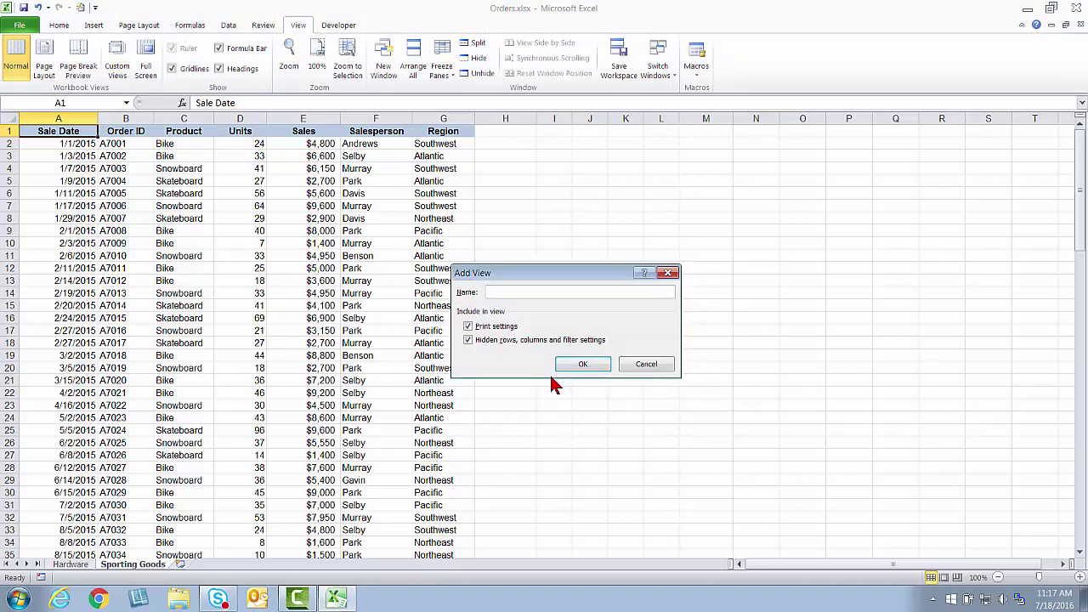
text(Sporting Goods - Default)
click(564, 365)
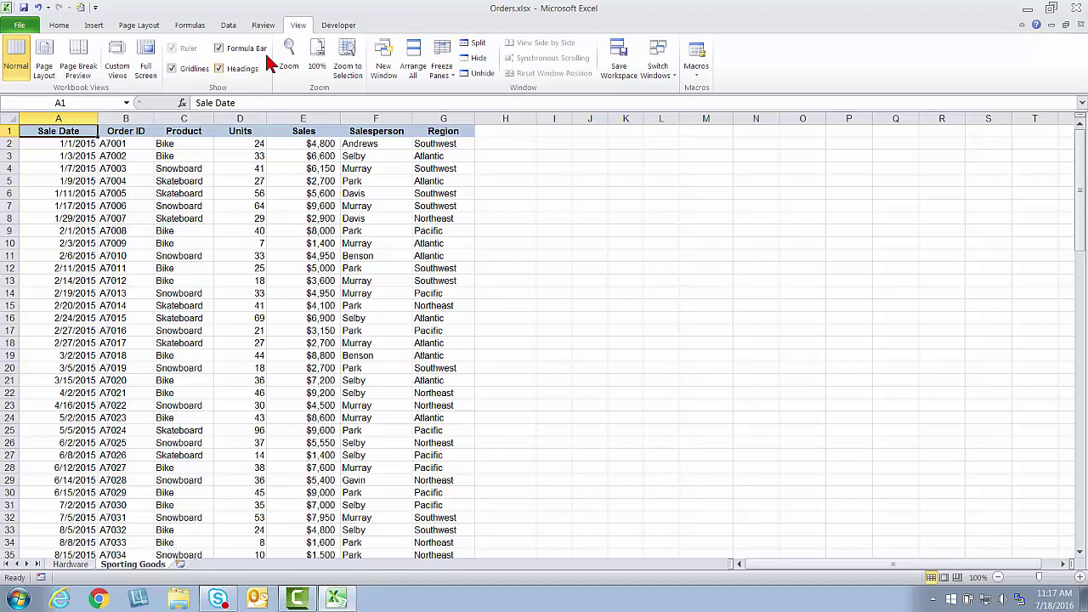
In Page Layout view, filter the Sporting Goods table to the top 10 items by Sales and sort that column from largest to smallest.
click(44, 66)
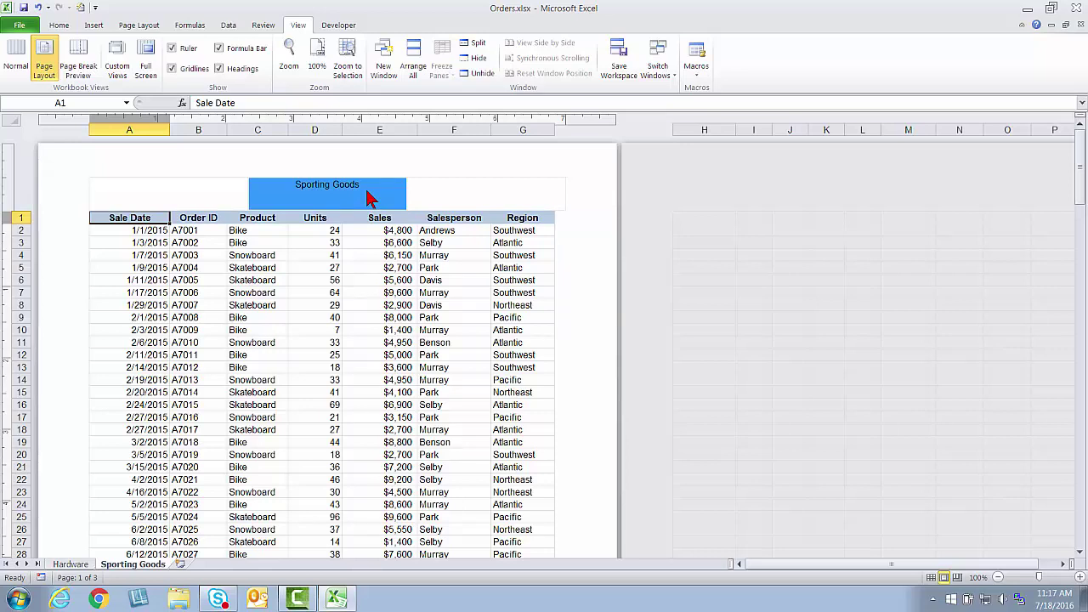
click(229, 26)
click(333, 64)
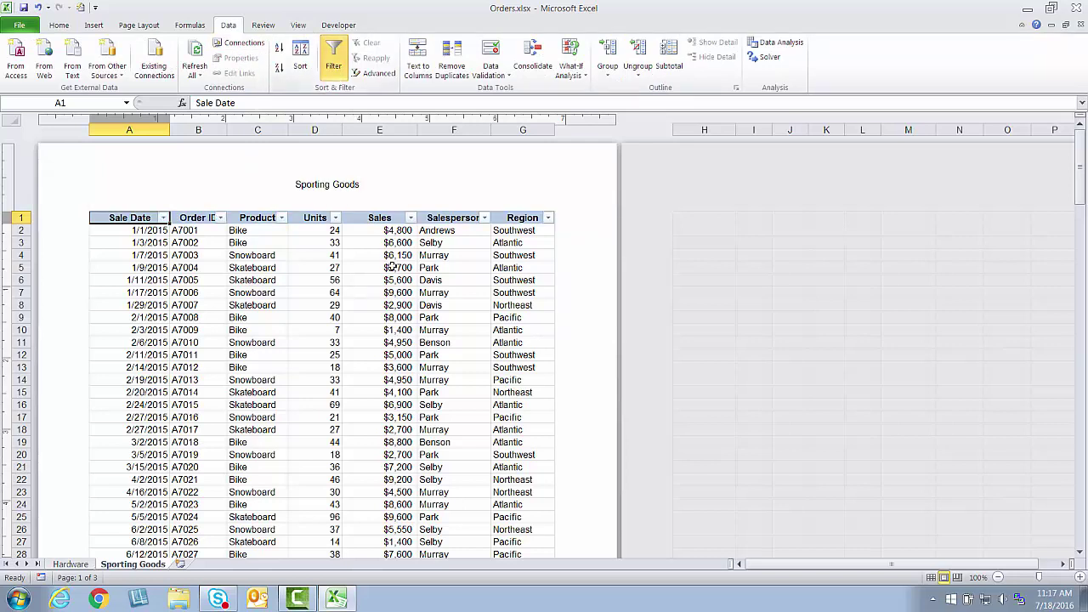
click(410, 218)
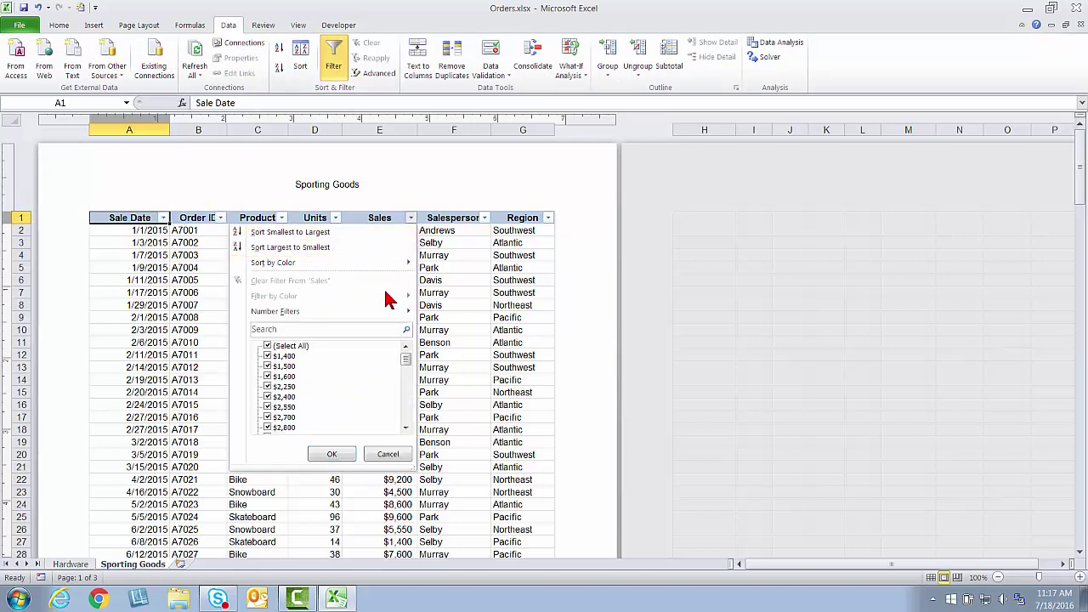
mouse_move(385, 311)
click(503, 425)
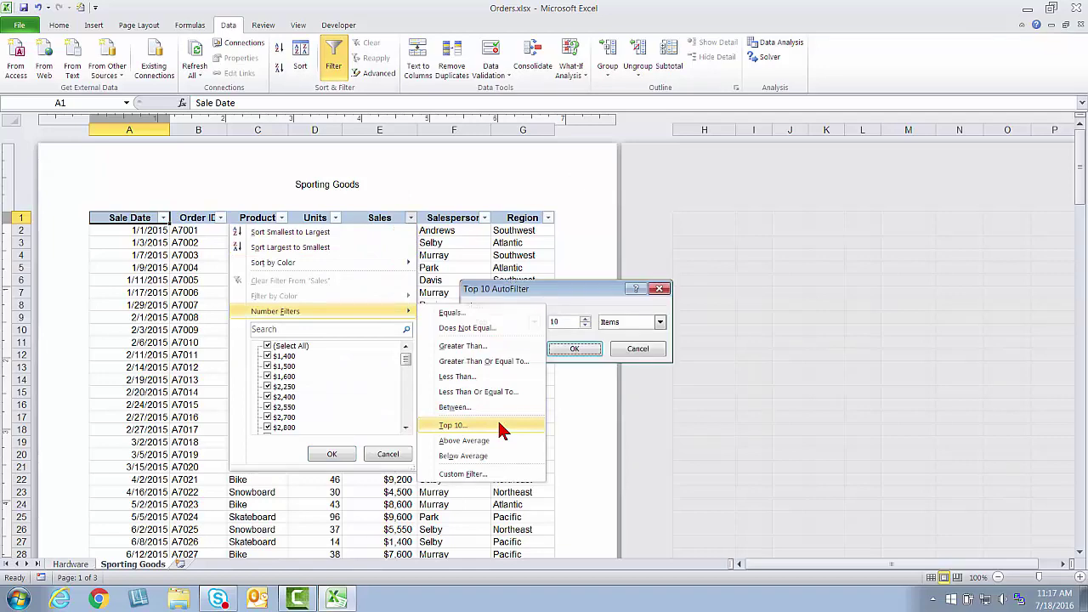
click(555, 348)
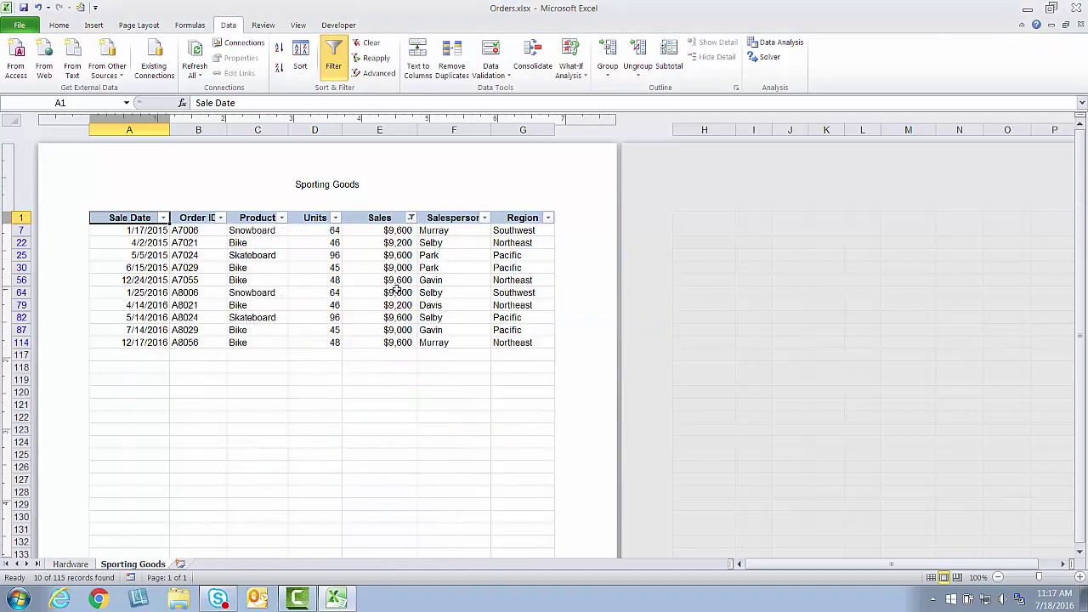
click(410, 219)
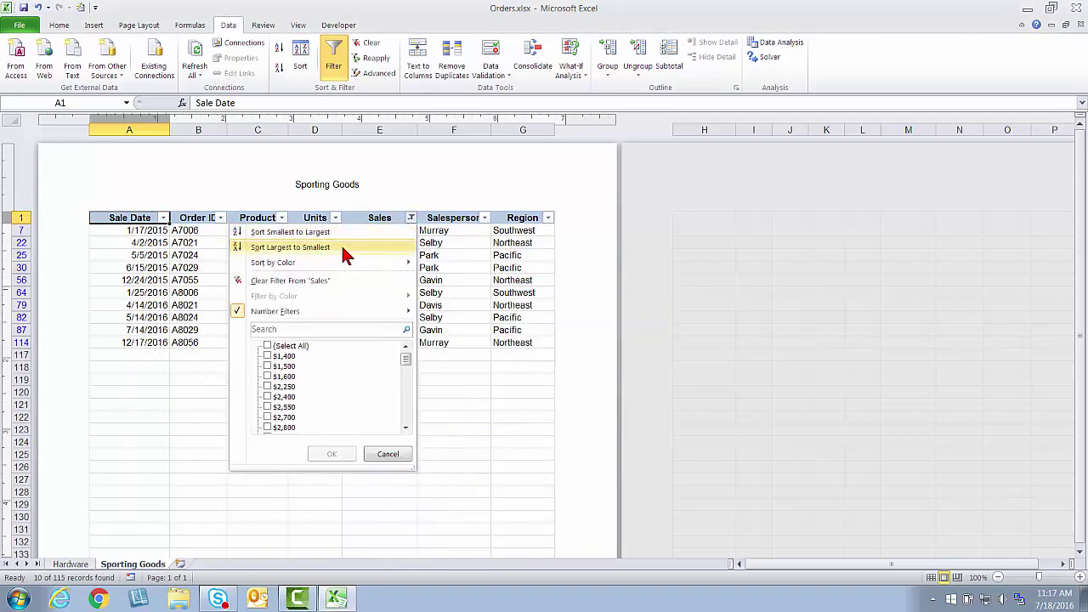
click(414, 246)
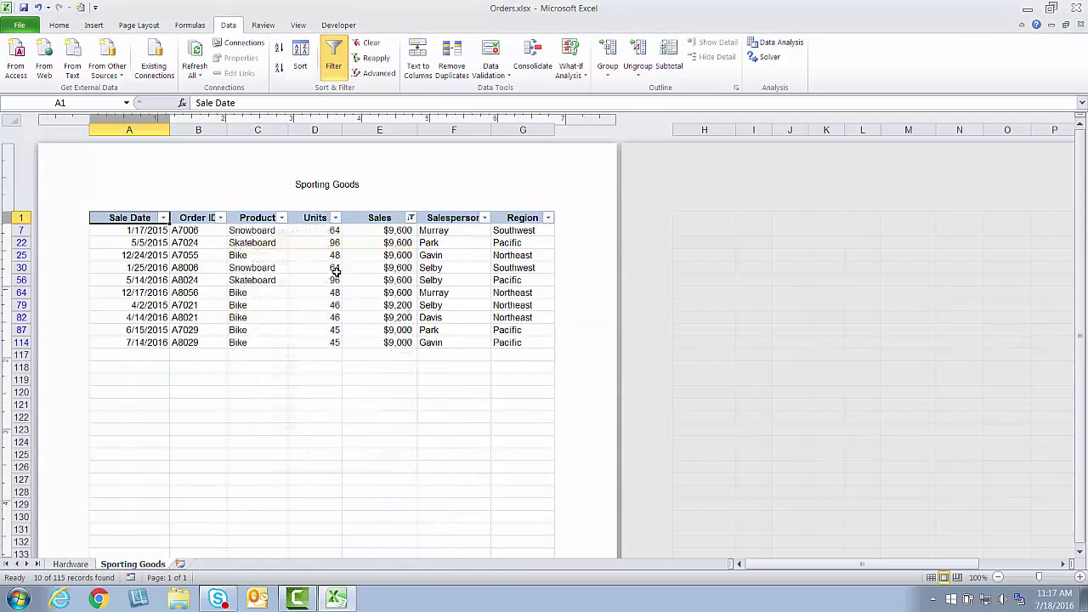
Append "Top 10" after "Sporting Goods" in the Sporting Goods sheet's center header.
click(364, 189)
click(367, 187)
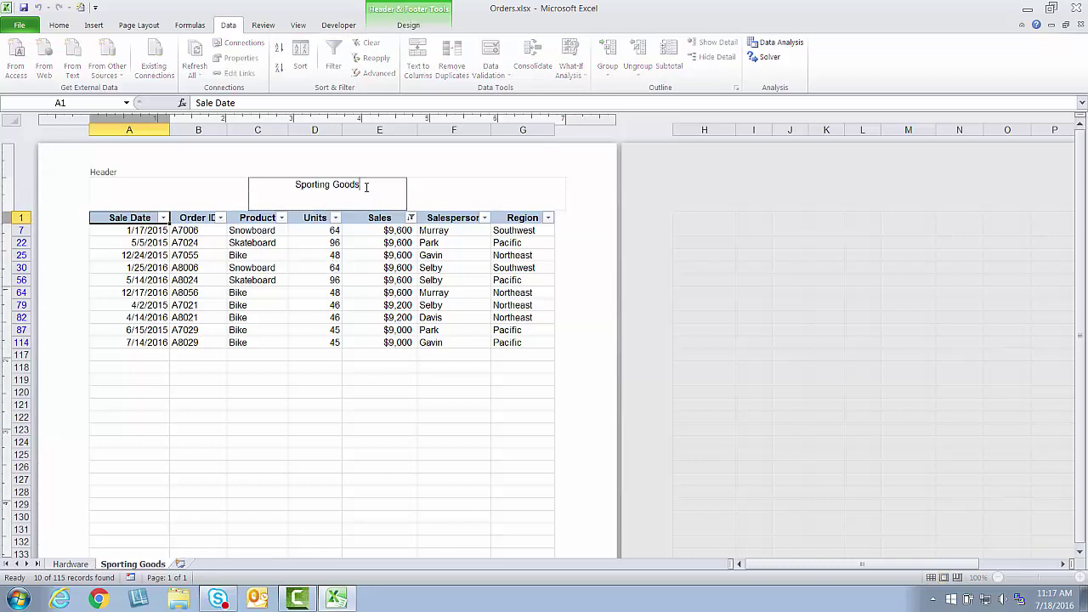
text(Top 10)
click(228, 270)
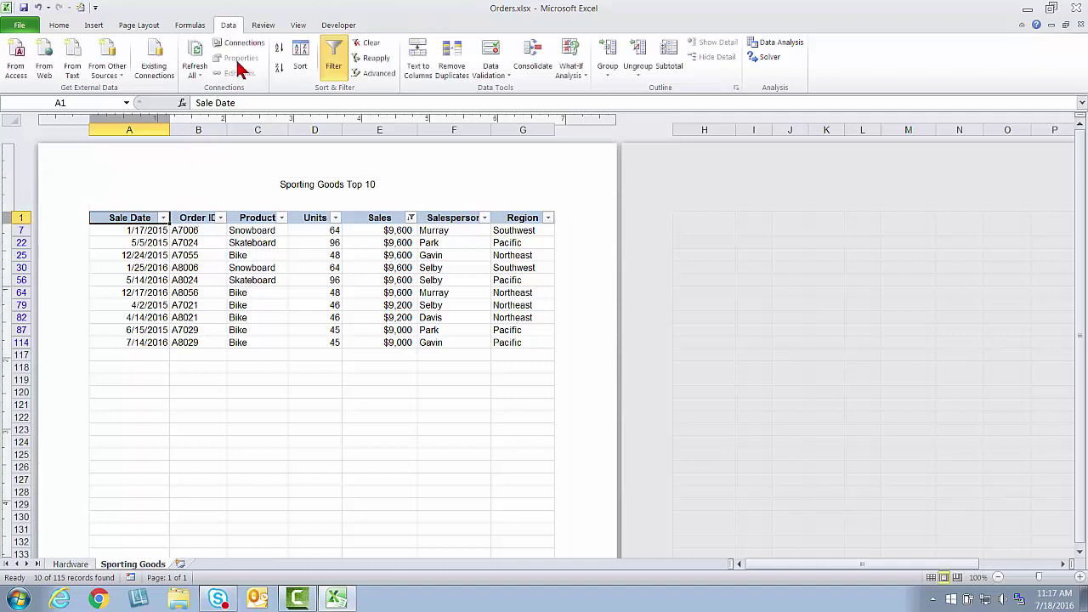
Save the filtered Sporting Goods sheet as a custom view named "Sporting Goods - Top 10", including print and filter settings.
click(298, 26)
click(117, 59)
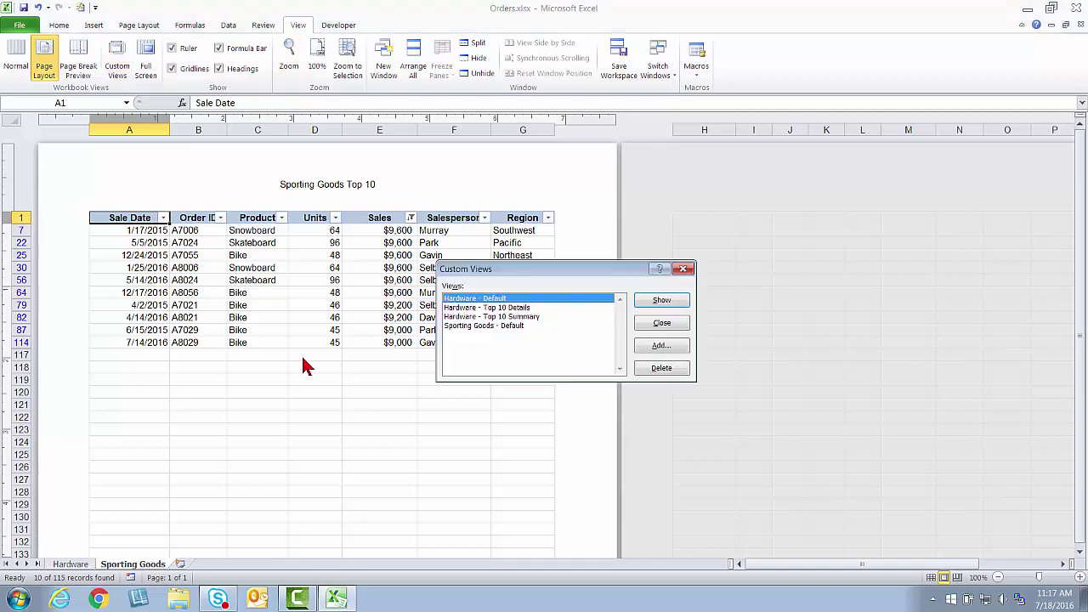
click(659, 346)
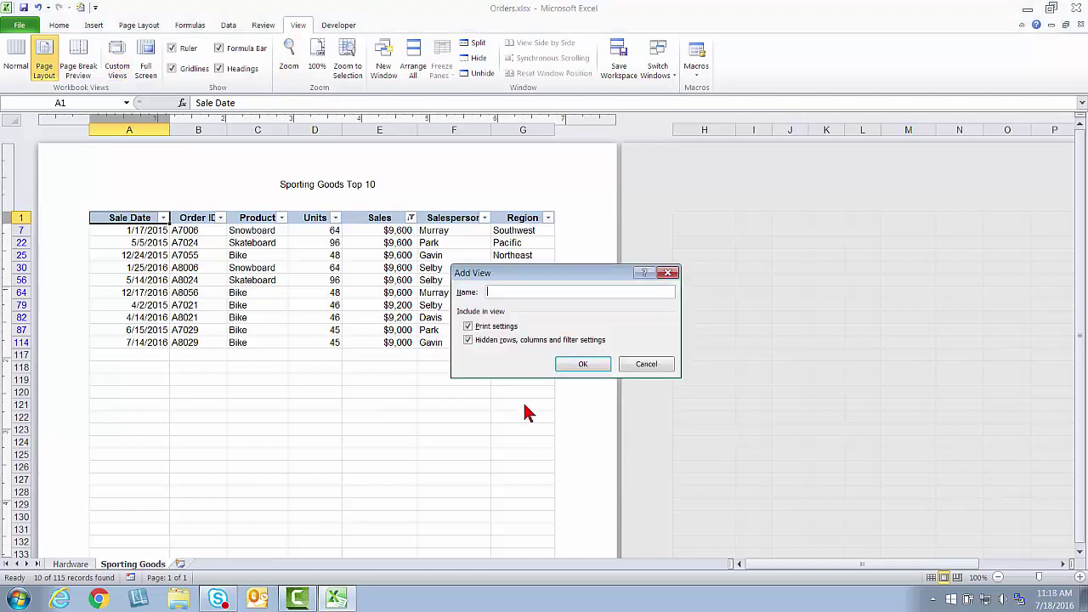
text(Sporting Goods - Top 10)
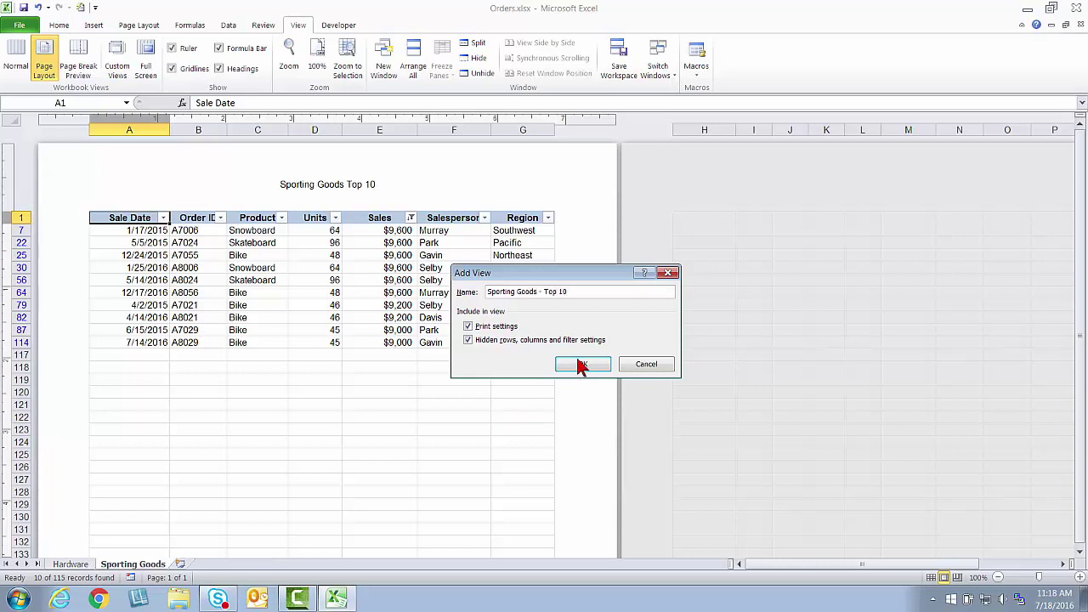
click(583, 364)
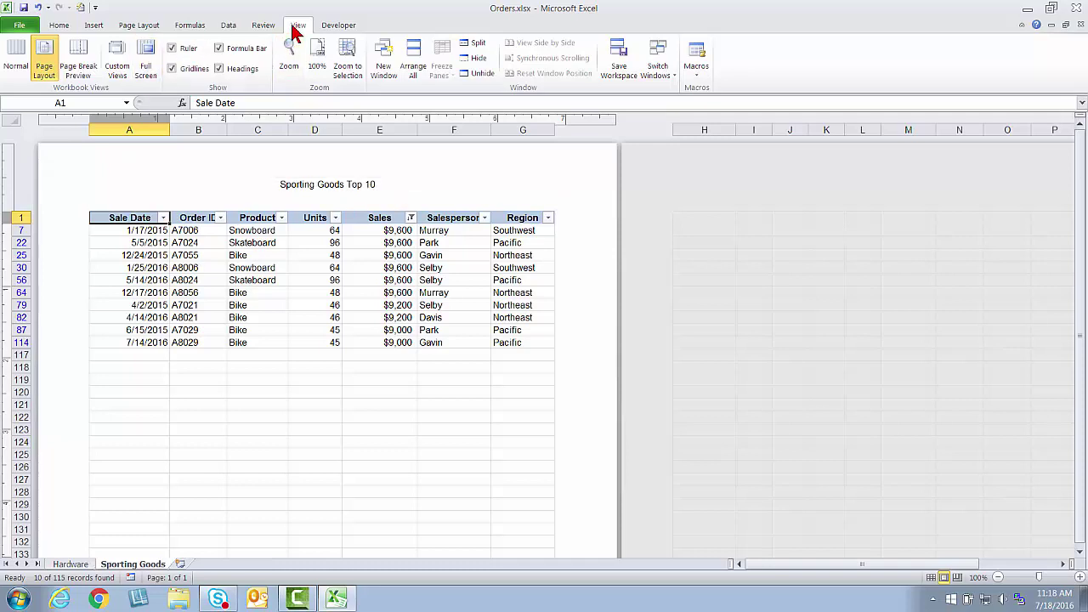
Show the "Hardware - Default" custom view and examine its page layout and header in the print preview.
click(119, 73)
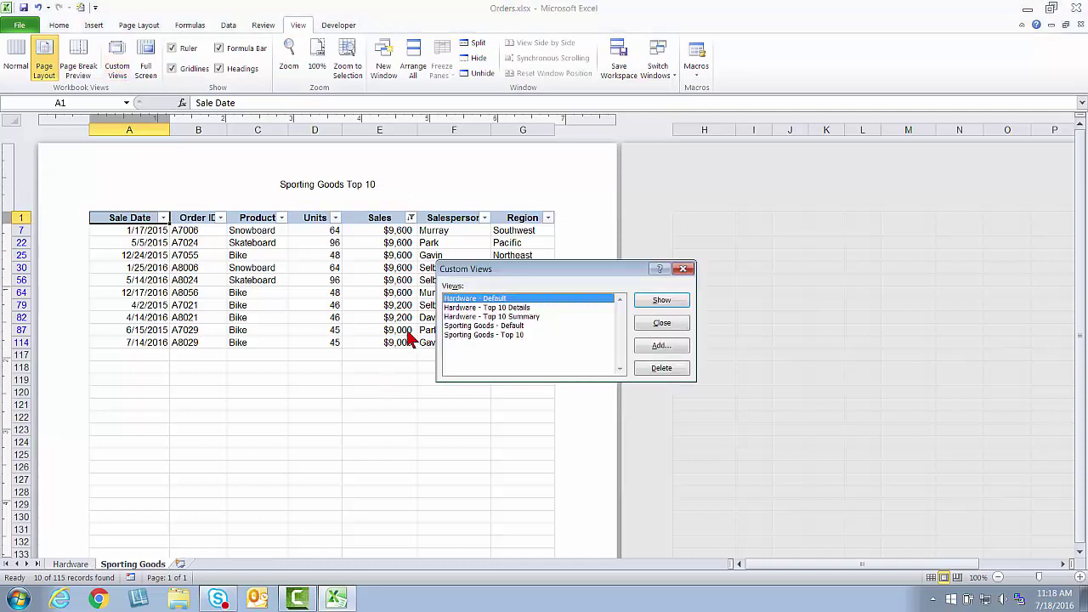
click(661, 300)
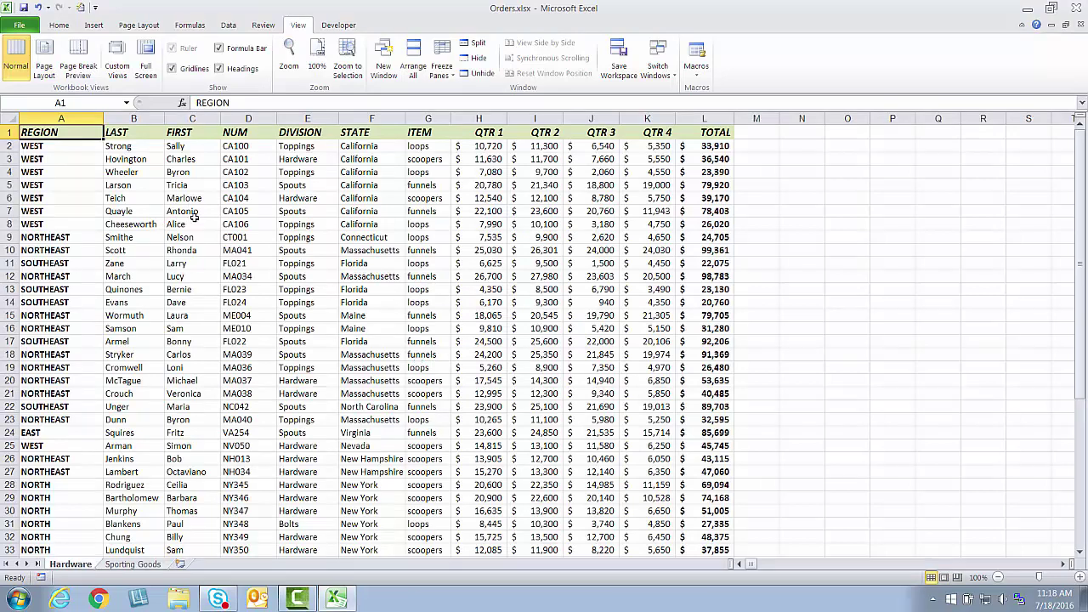
click(18, 25)
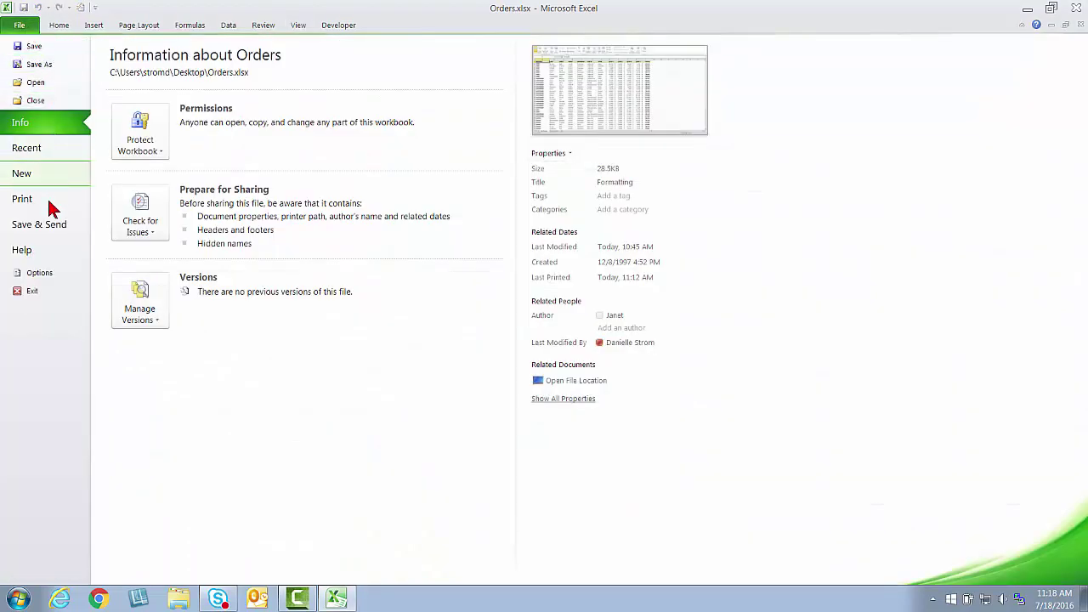
click(26, 199)
click(727, 316)
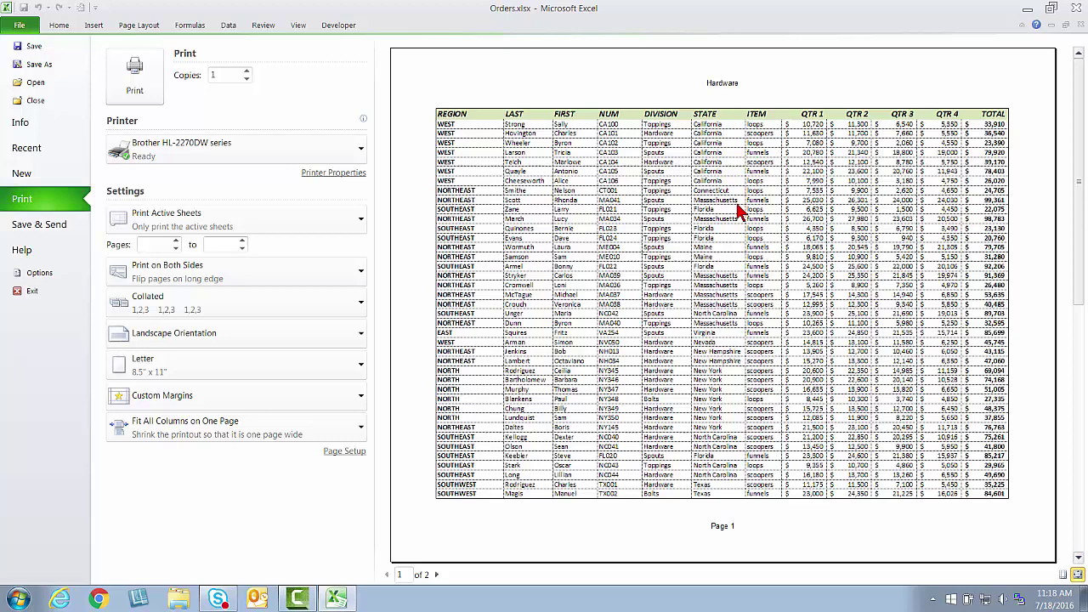
Leave the print preview and show the "Hardware - Top 10 Summary" custom view.
click(297, 25)
click(117, 65)
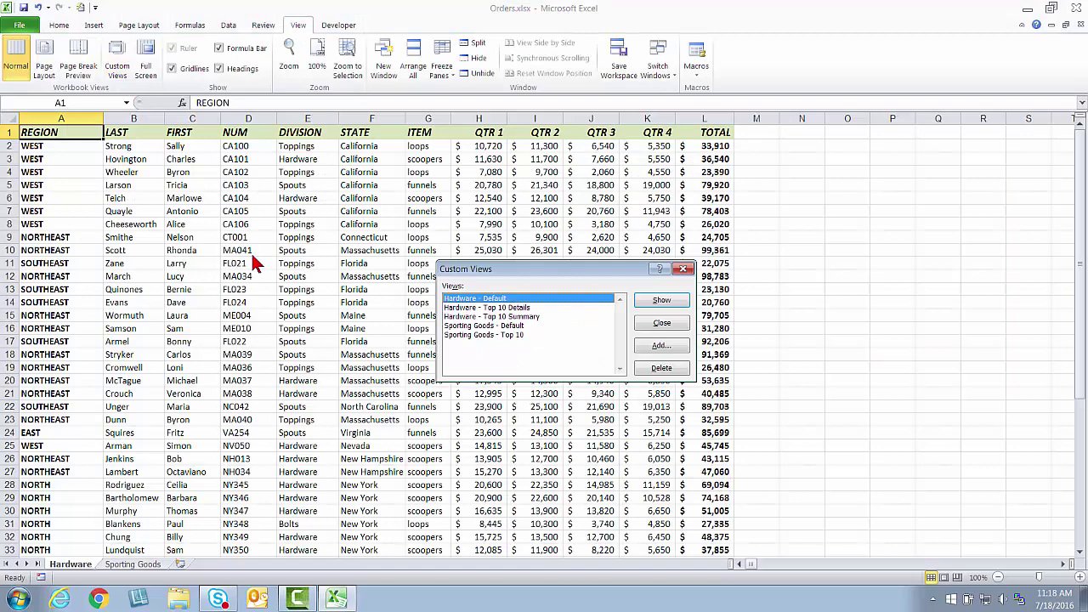
click(493, 316)
click(661, 301)
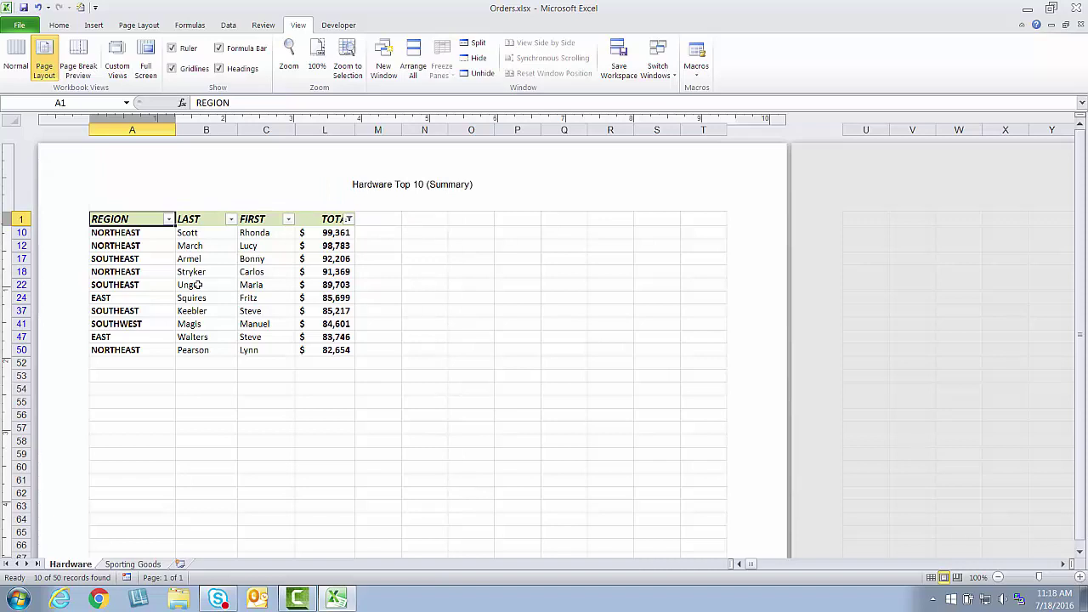
Show the "Hardware - Top 10 Details" custom view and return to the "Hardware - Default" custom view.
click(124, 75)
click(493, 307)
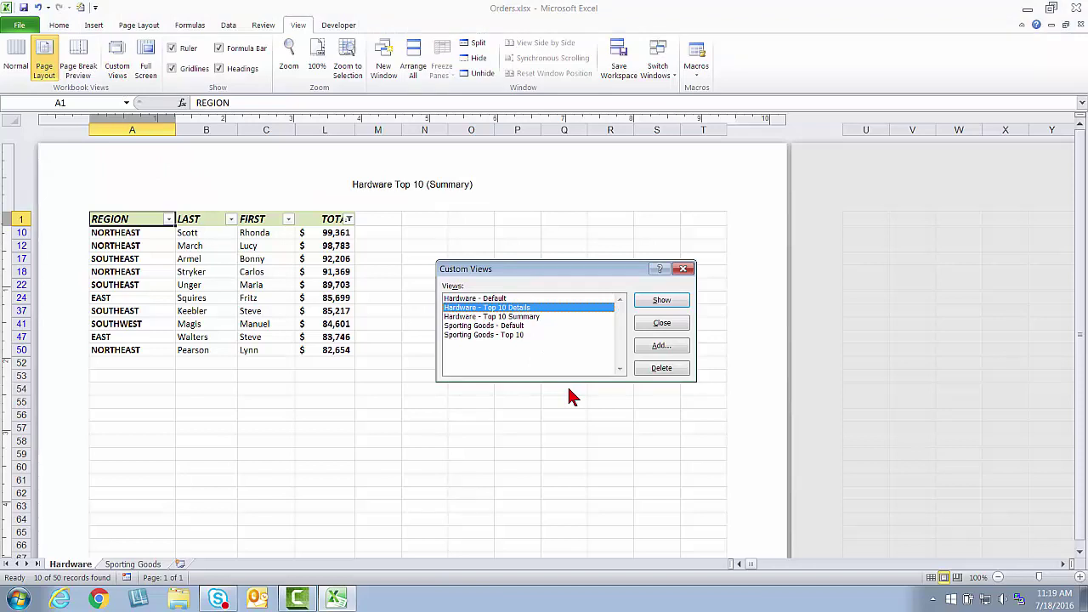
click(656, 303)
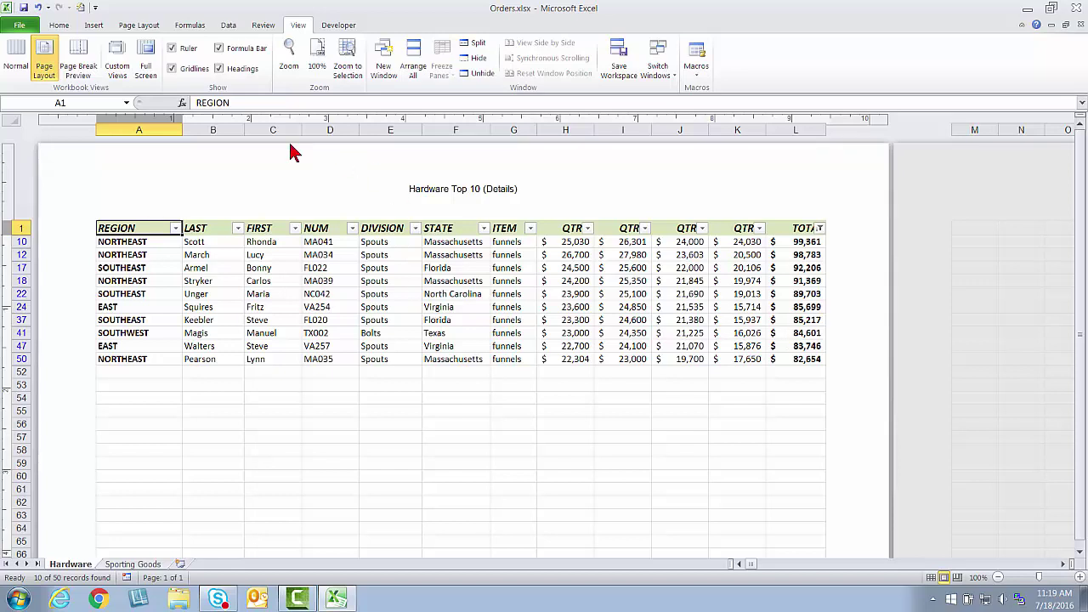
click(119, 68)
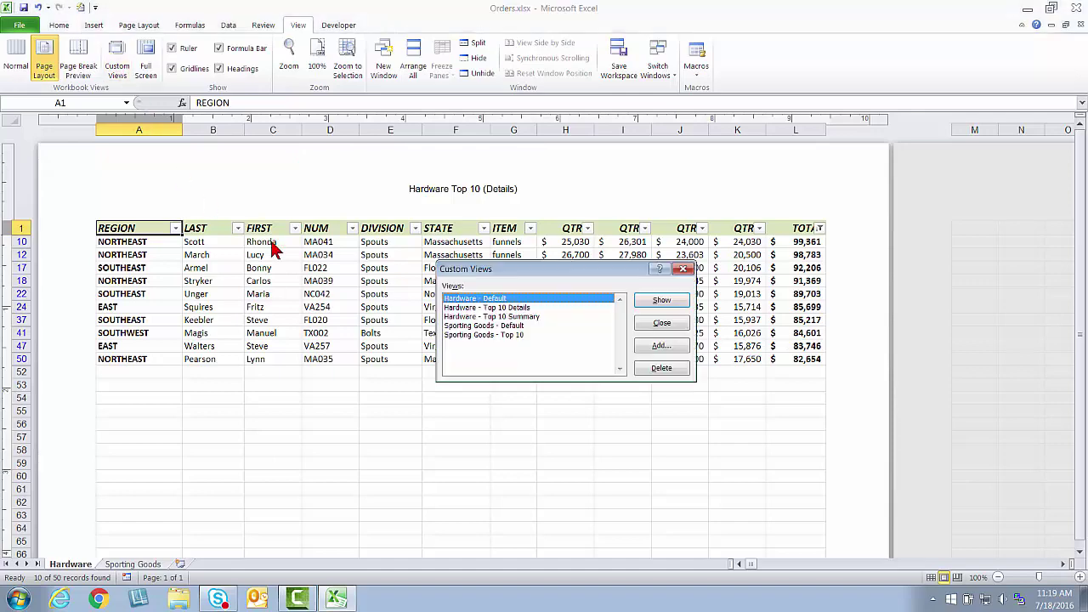
double_click(493, 300)
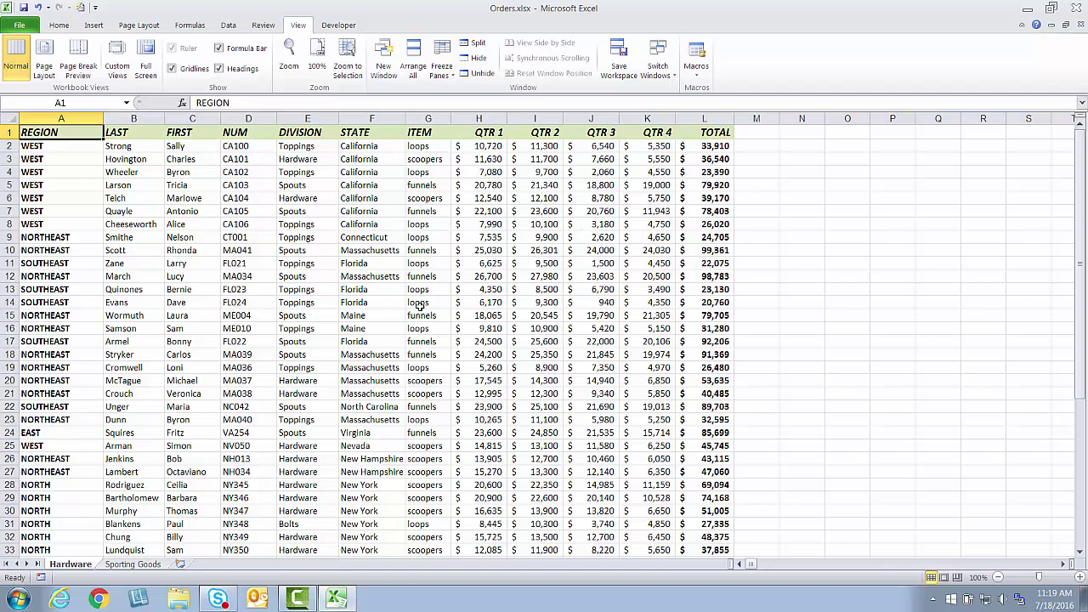
Show the "Sporting Goods - Default" custom view and examine its page layout and header in the print preview.
click(117, 66)
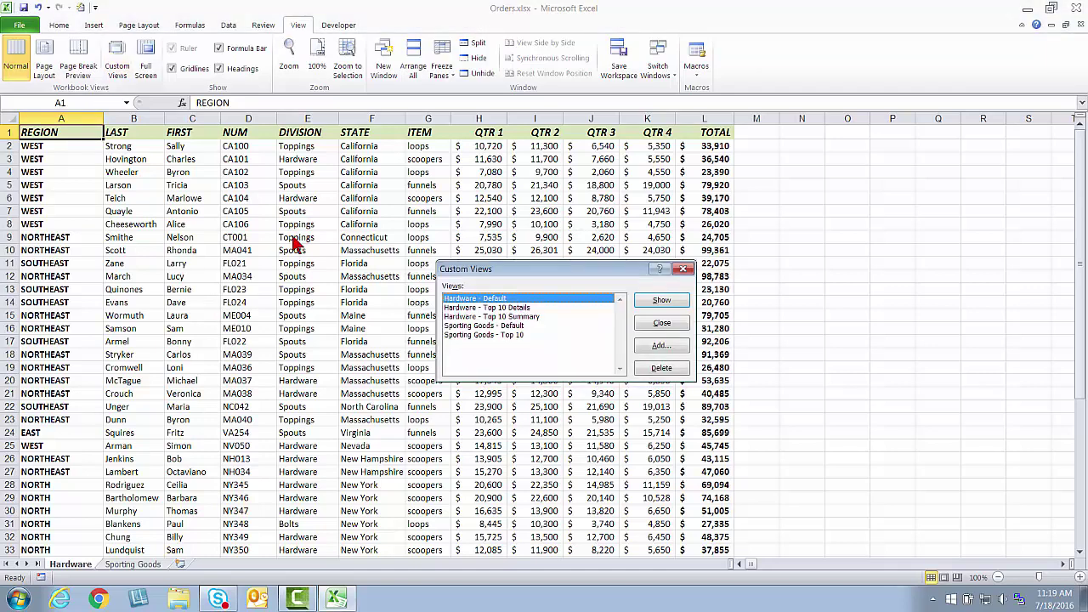
click(518, 327)
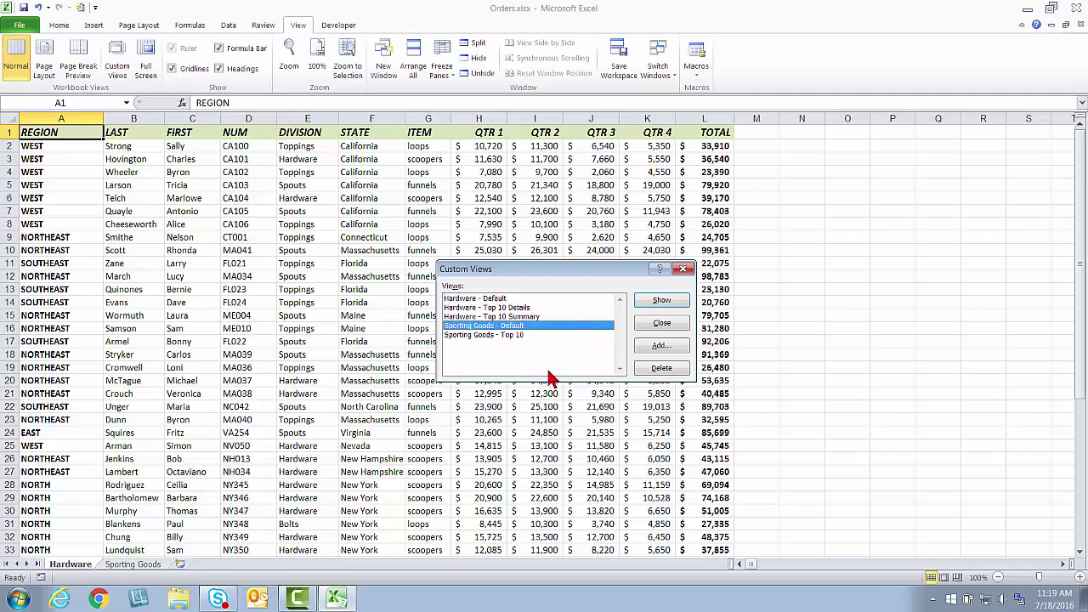
click(661, 300)
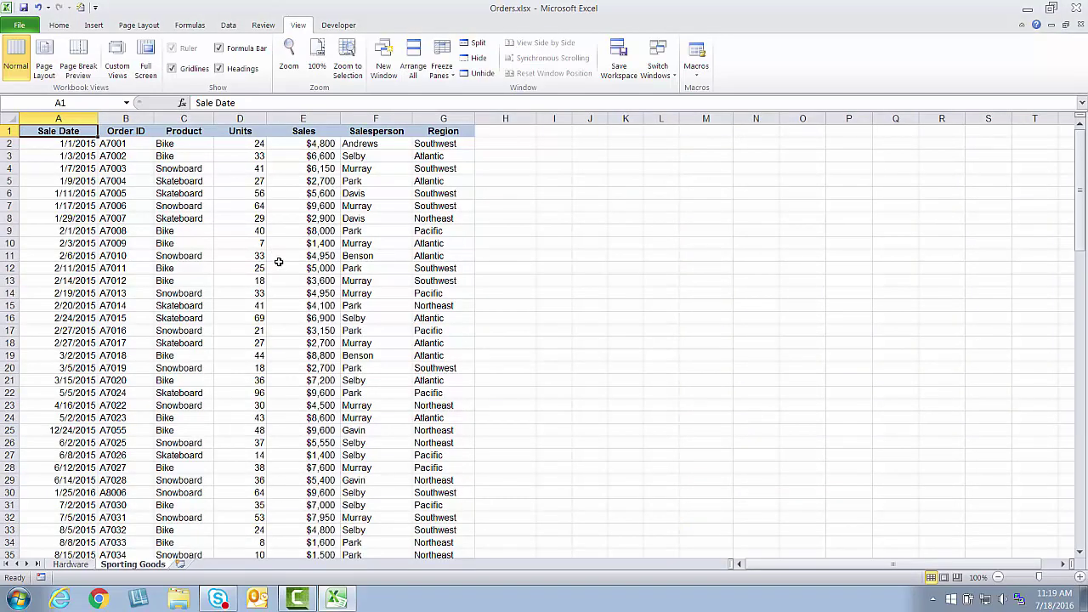
click(19, 25)
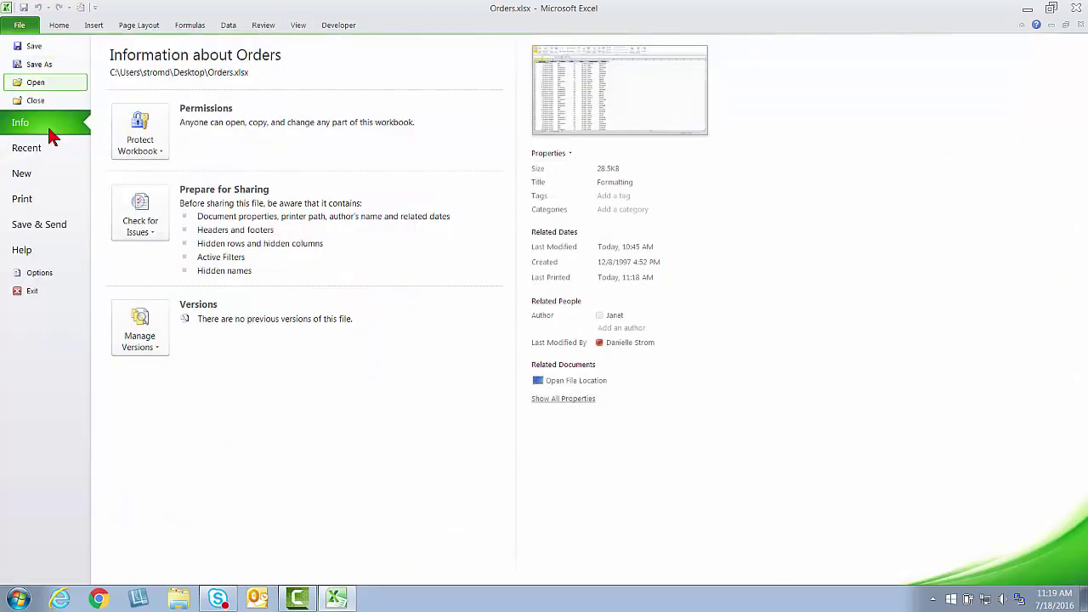
click(45, 197)
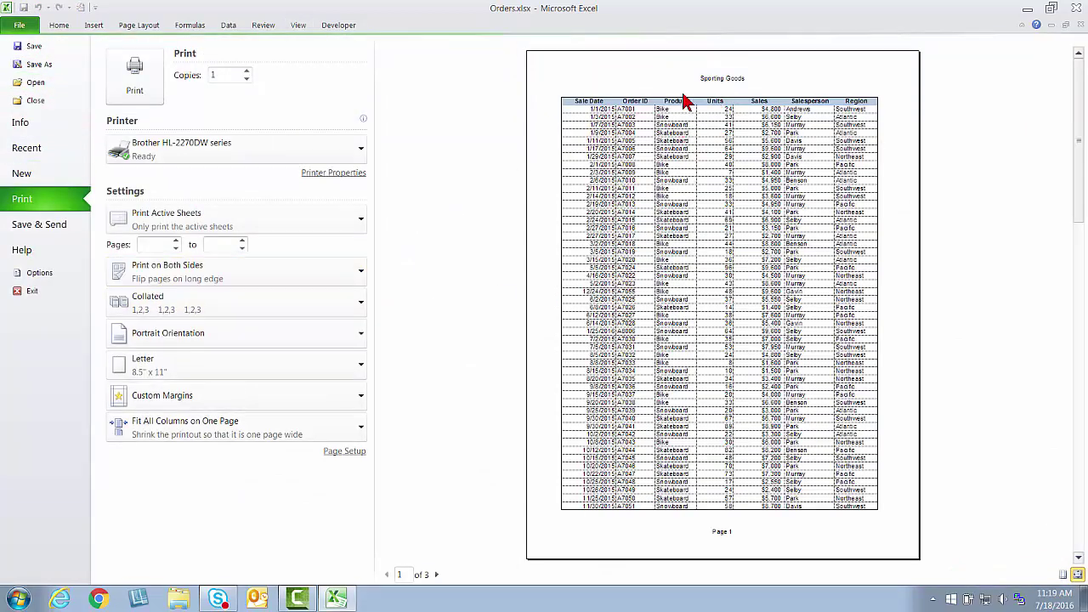
Leave the print preview and show the "Sporting Goods - Top 10" custom view.
click(297, 25)
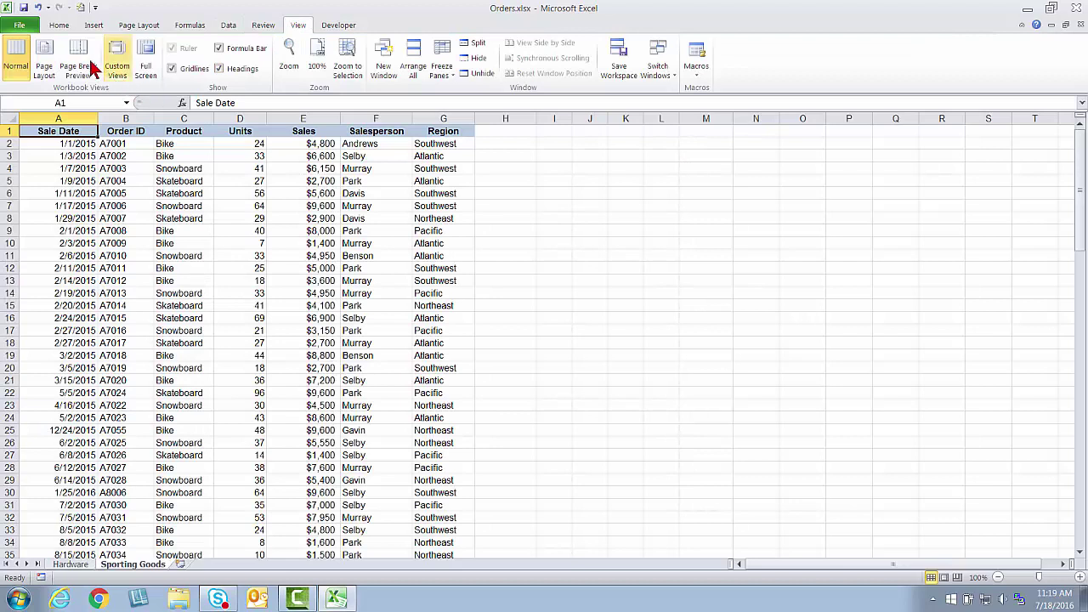
click(117, 68)
click(473, 335)
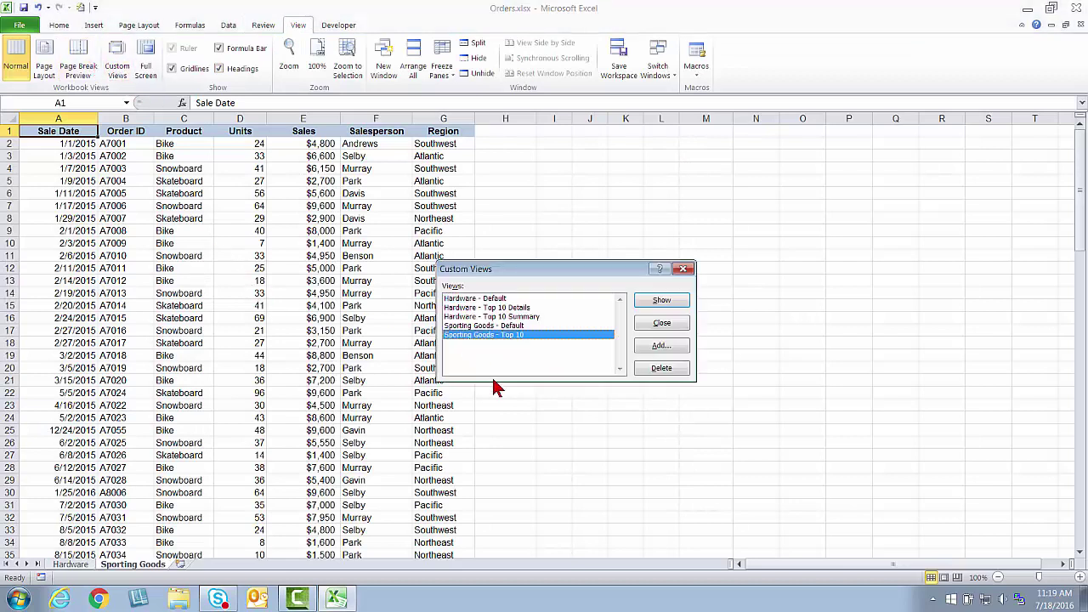
click(660, 301)
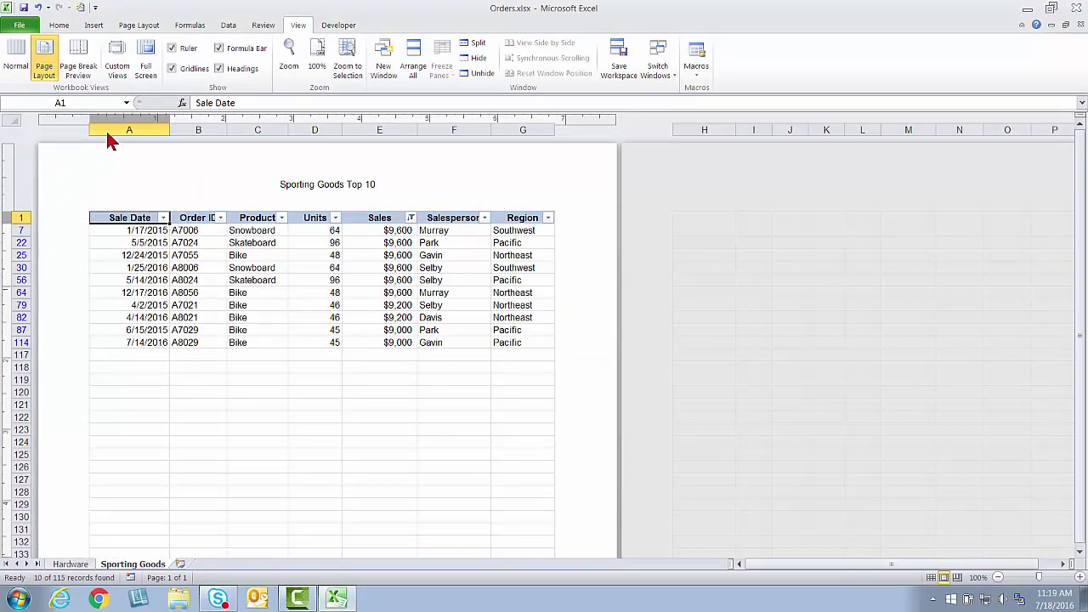
Switch back to the "Sporting Goods - Default" custom view.
click(117, 62)
click(484, 326)
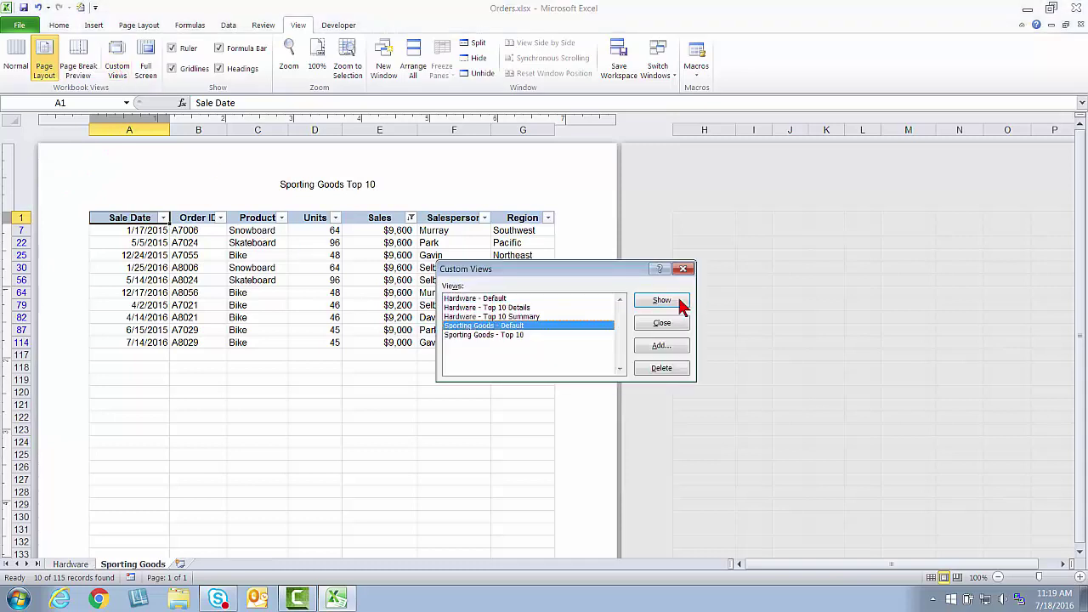
click(668, 301)
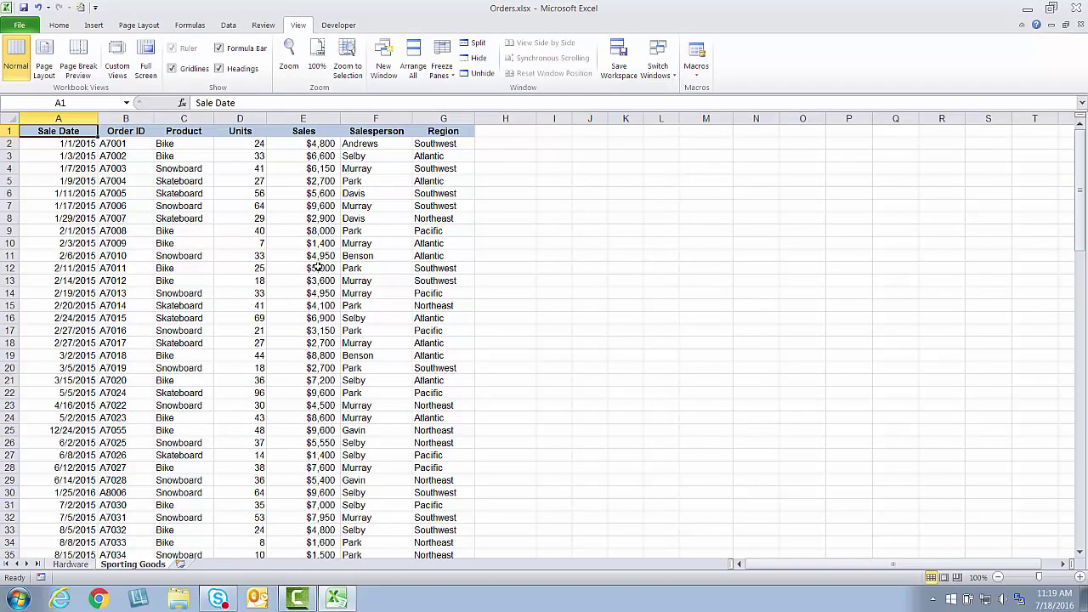